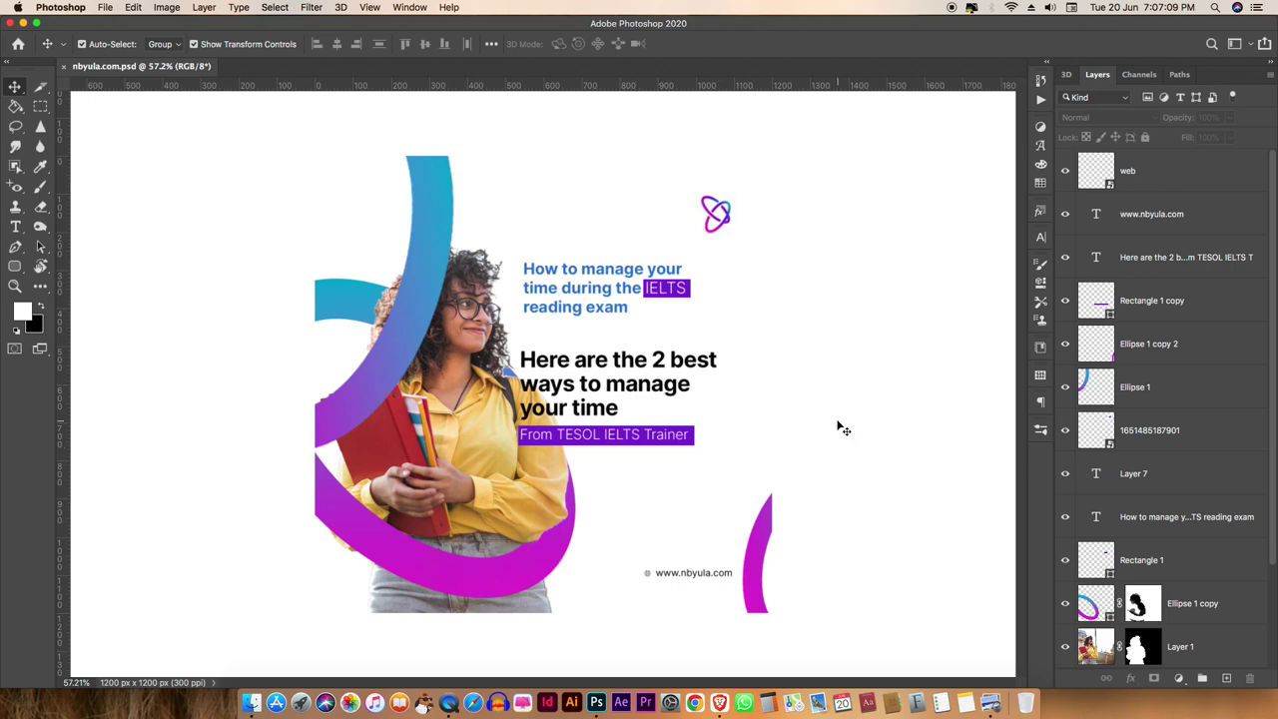
# Sample the violet of the logo with the Eyedropper as the foreground colour
pyautogui.click(720, 230)
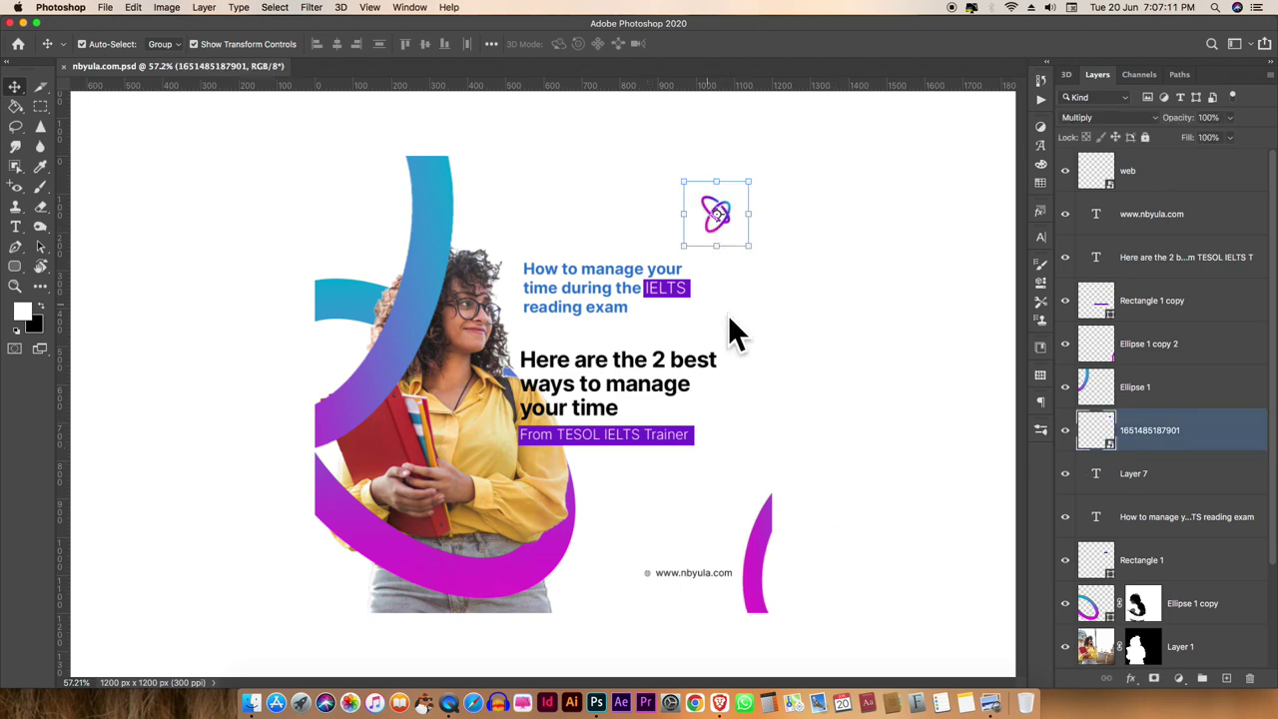
pyautogui.scroll(2, 702, 213)
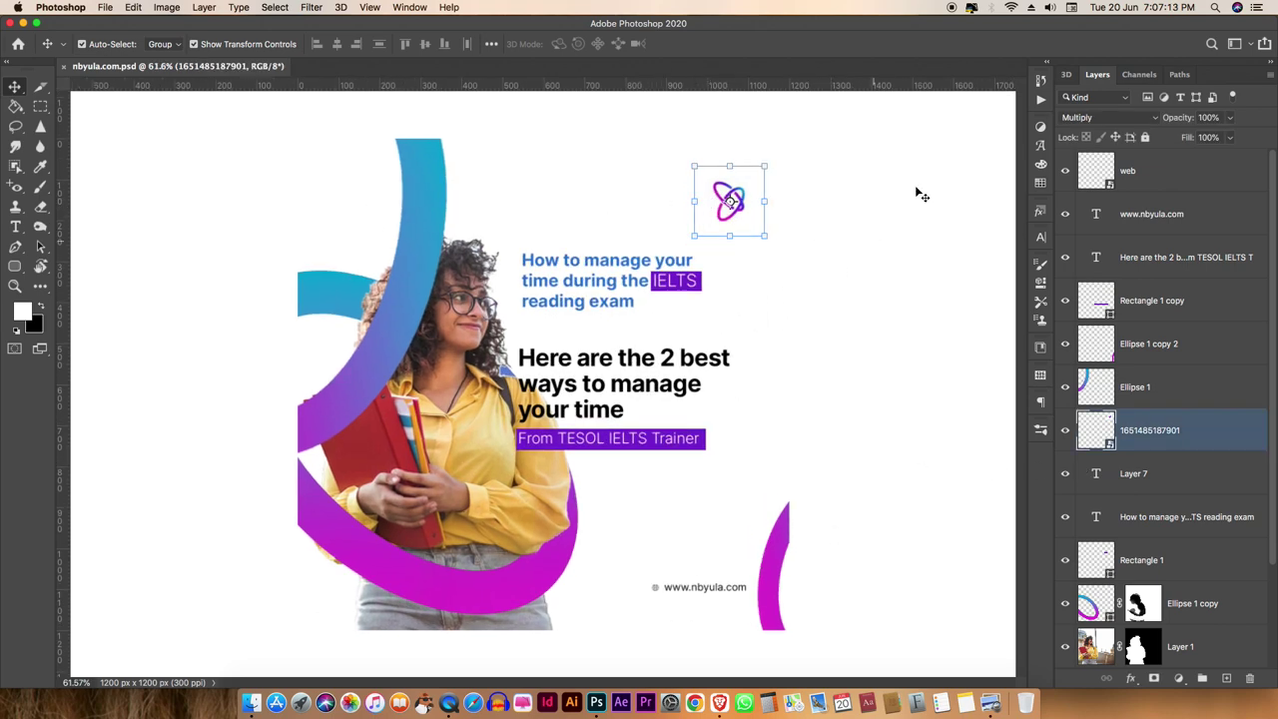
pyautogui.scroll(-2, 696, 518)
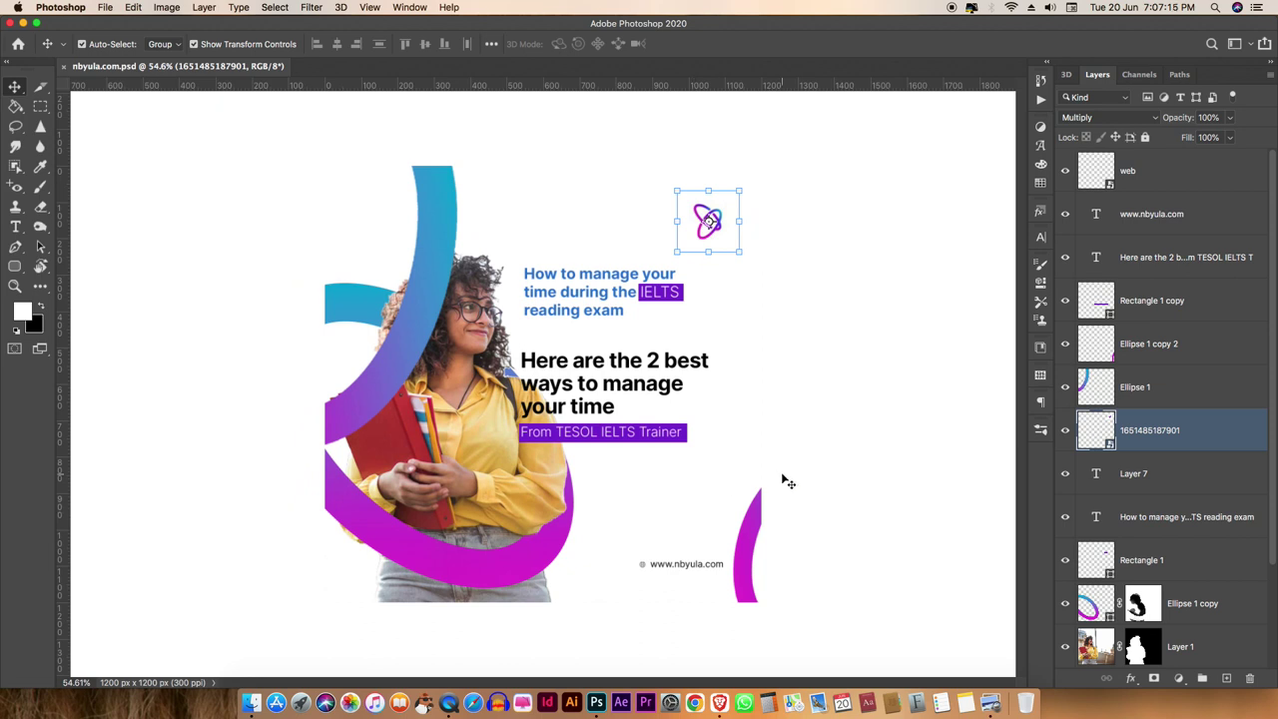
pyautogui.press('i')
pyautogui.click(719, 223)
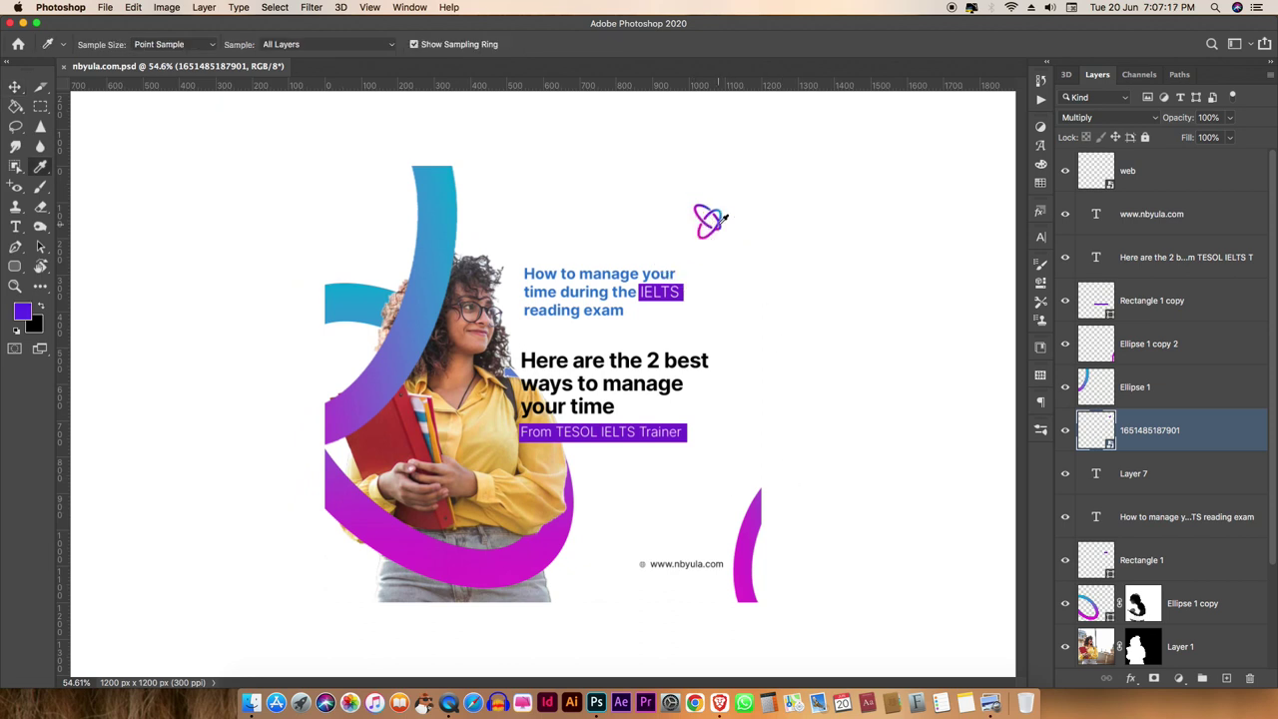
pyautogui.click(15, 88)
# Examine the woman's photo and the black main heading by selecting each one on the canvas
pyautogui.click(206, 402)
pyautogui.scroll(1, 504, 554)
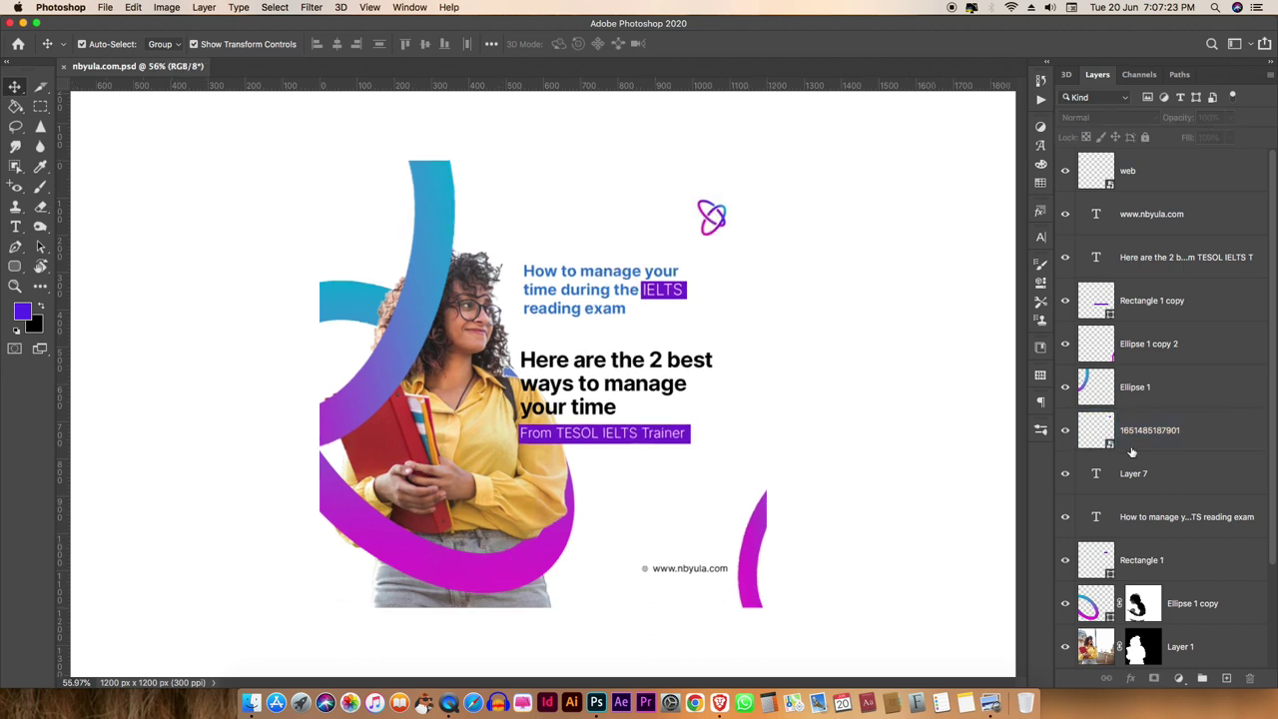
pyautogui.click(469, 421)
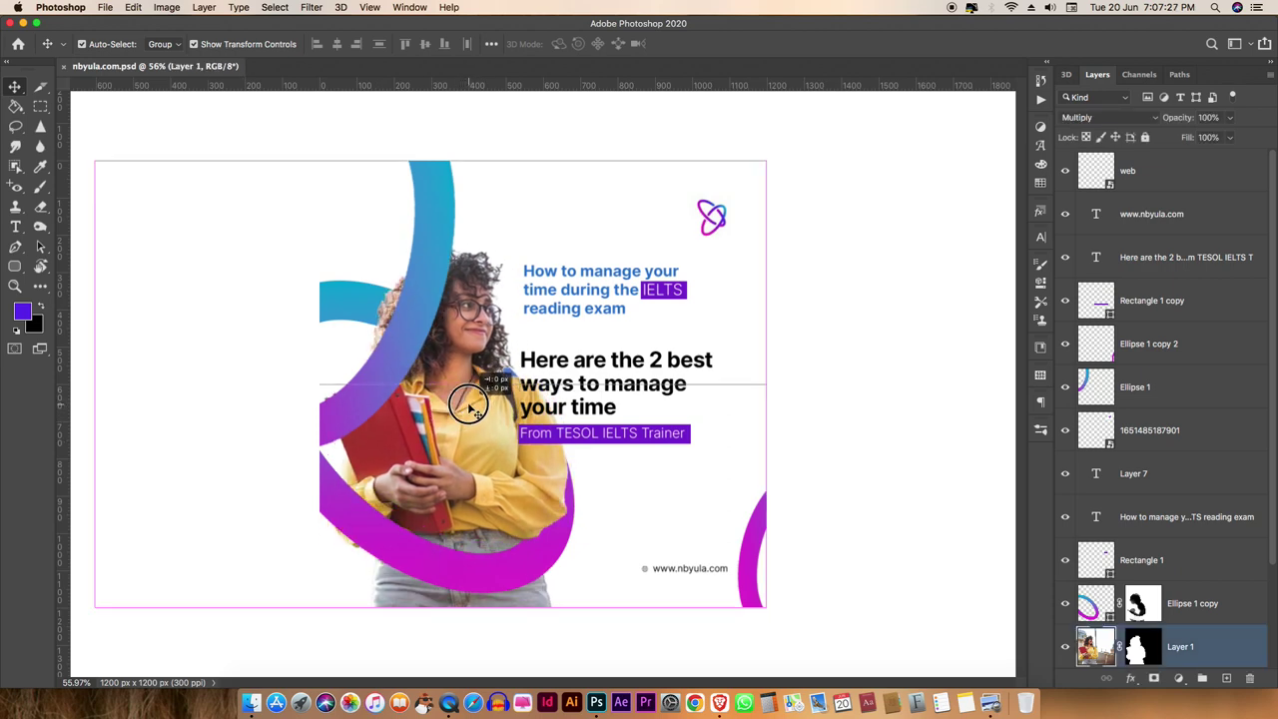
pyautogui.click(908, 379)
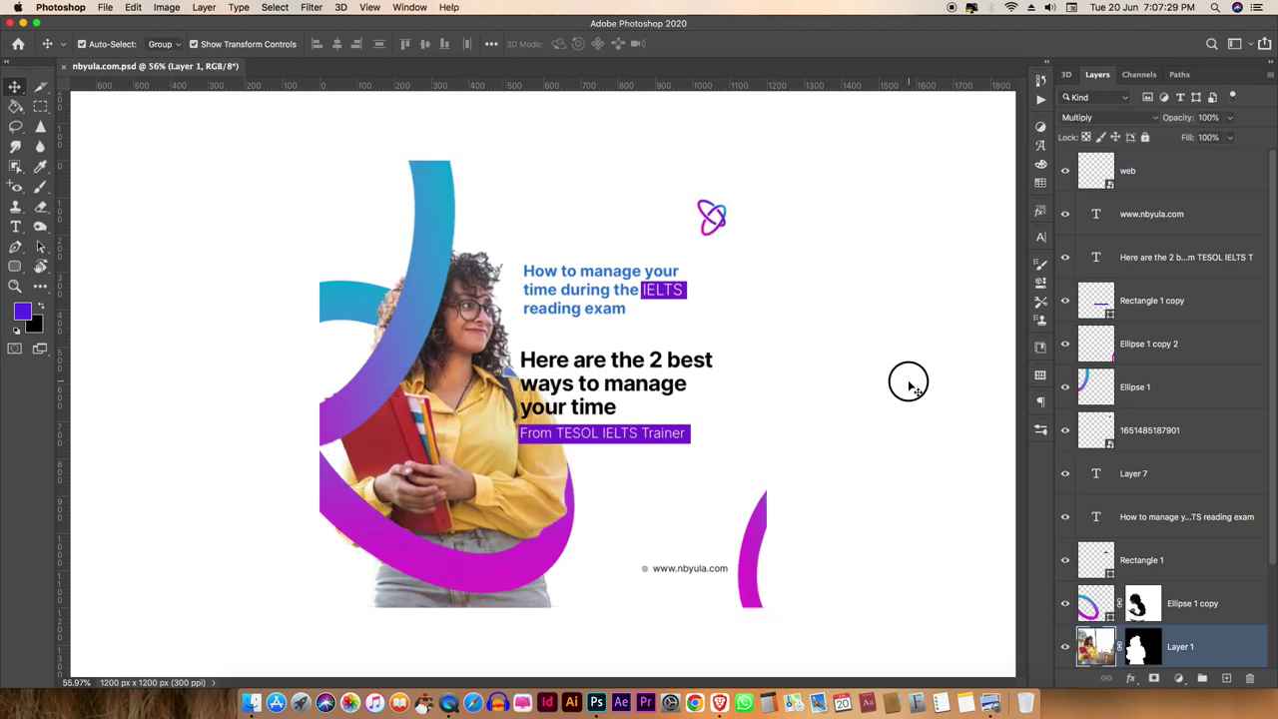
pyautogui.scroll(2, 519, 405)
pyautogui.scroll(1, 523, 403)
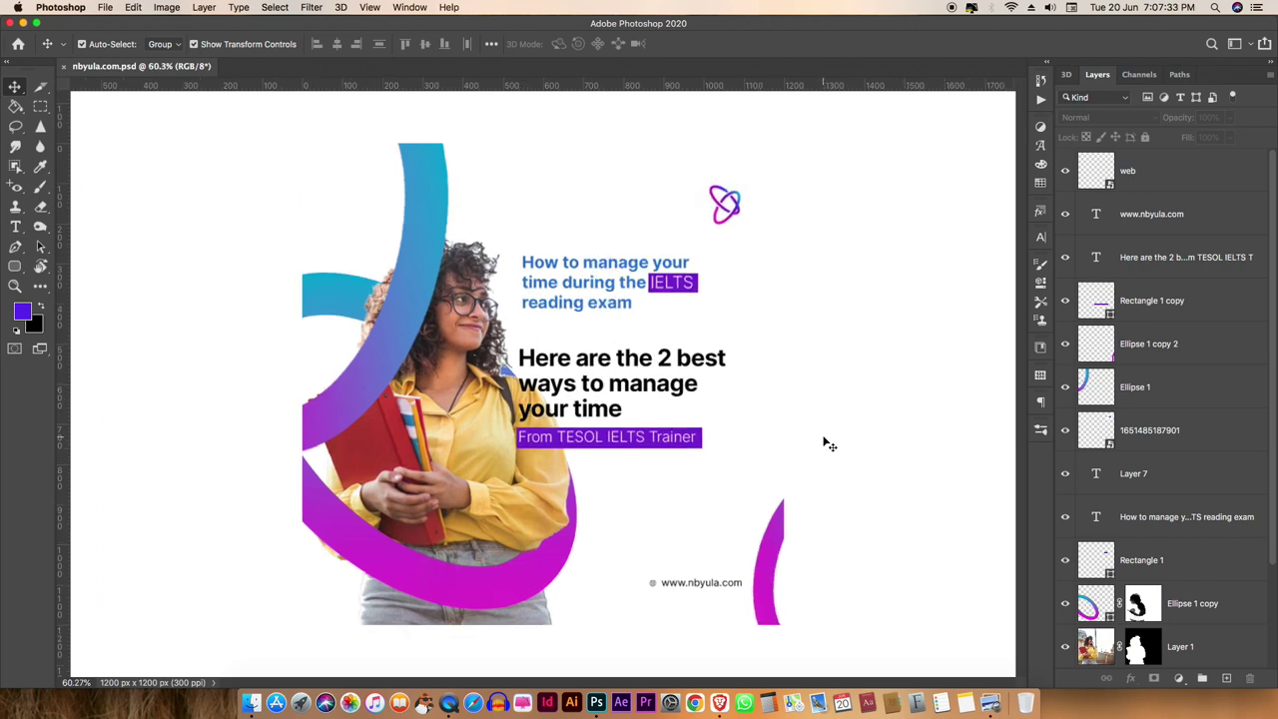
pyautogui.click(613, 386)
pyautogui.click(827, 381)
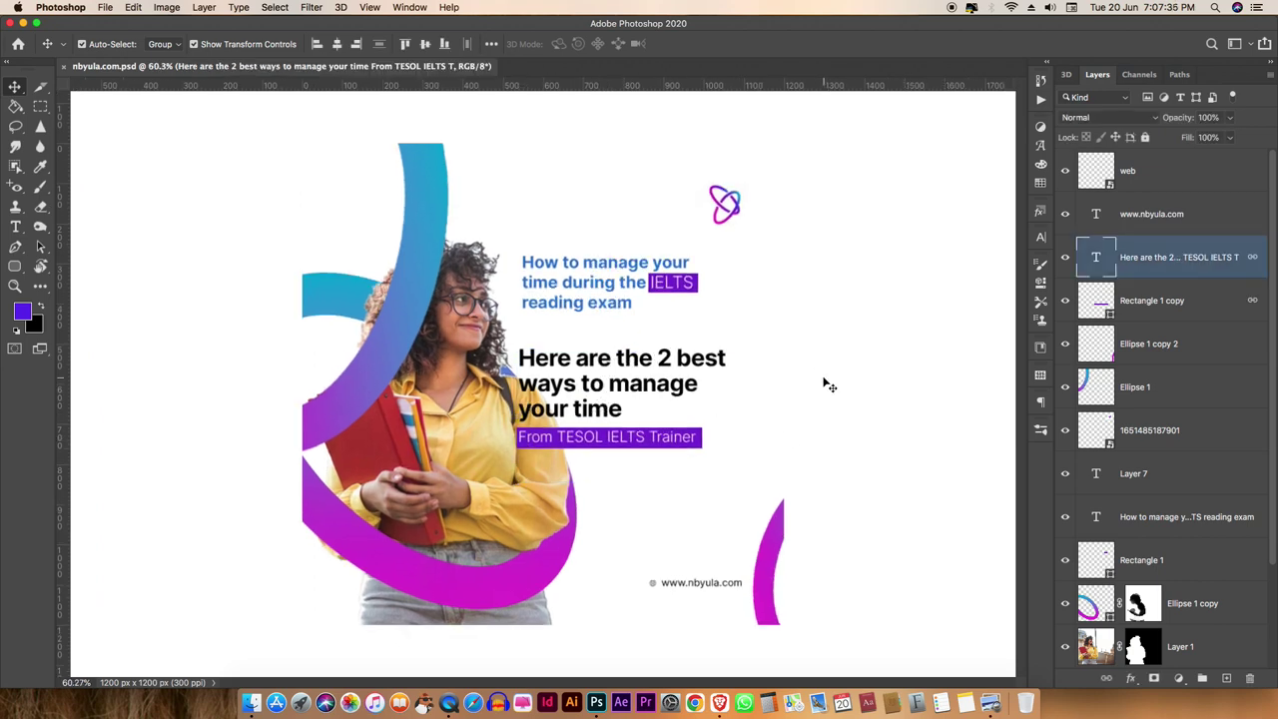
# Highlight the full blue subheading "How to manage your time during the IELTS reading exam" for inspection and leave text editing
pyautogui.click(605, 300)
pyautogui.press('t')
pyautogui.click(539, 305)
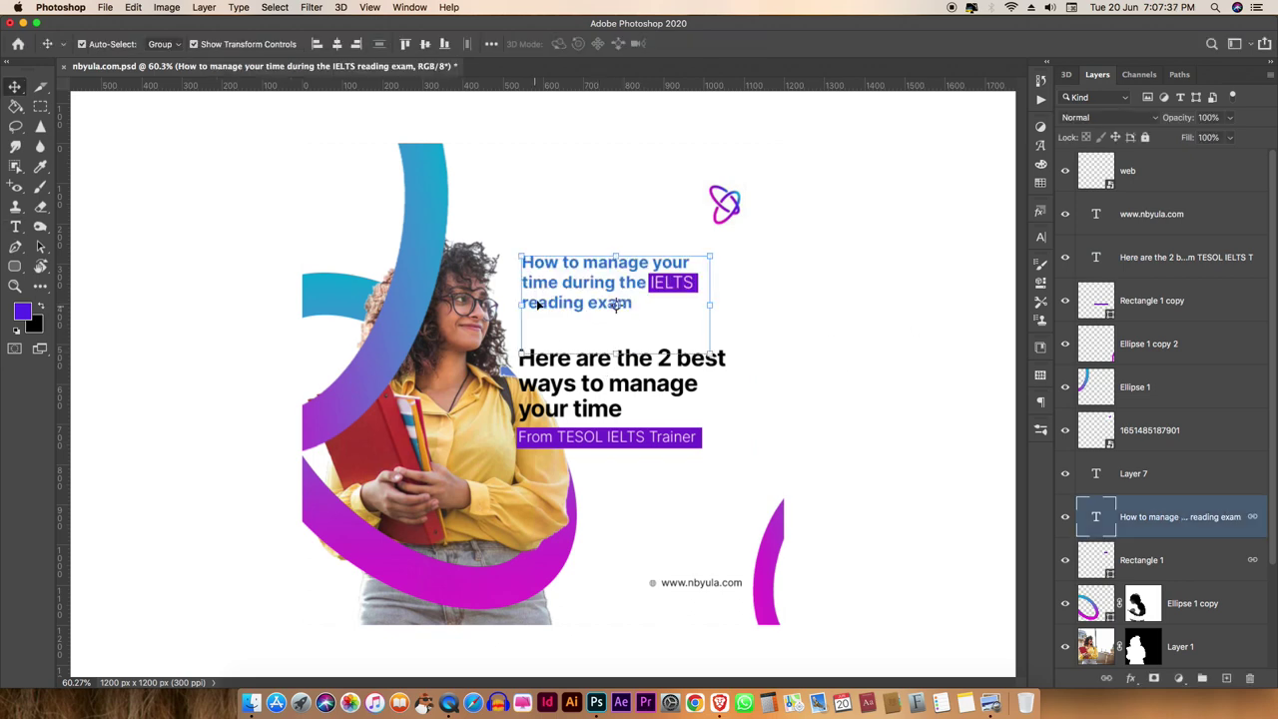
pyautogui.tripleClick(557, 284)
pyautogui.moveTo(637, 306); pyautogui.dragTo(518, 262)
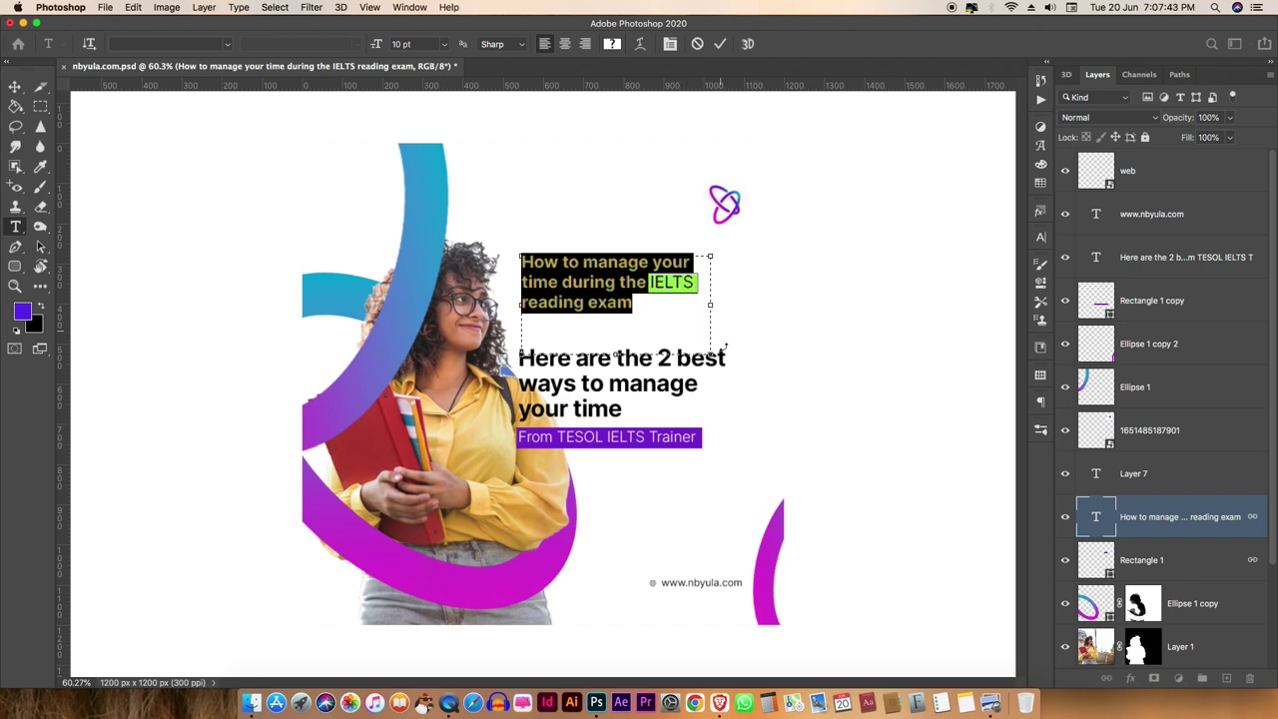
pyautogui.click(673, 334)
pyautogui.click(15, 88)
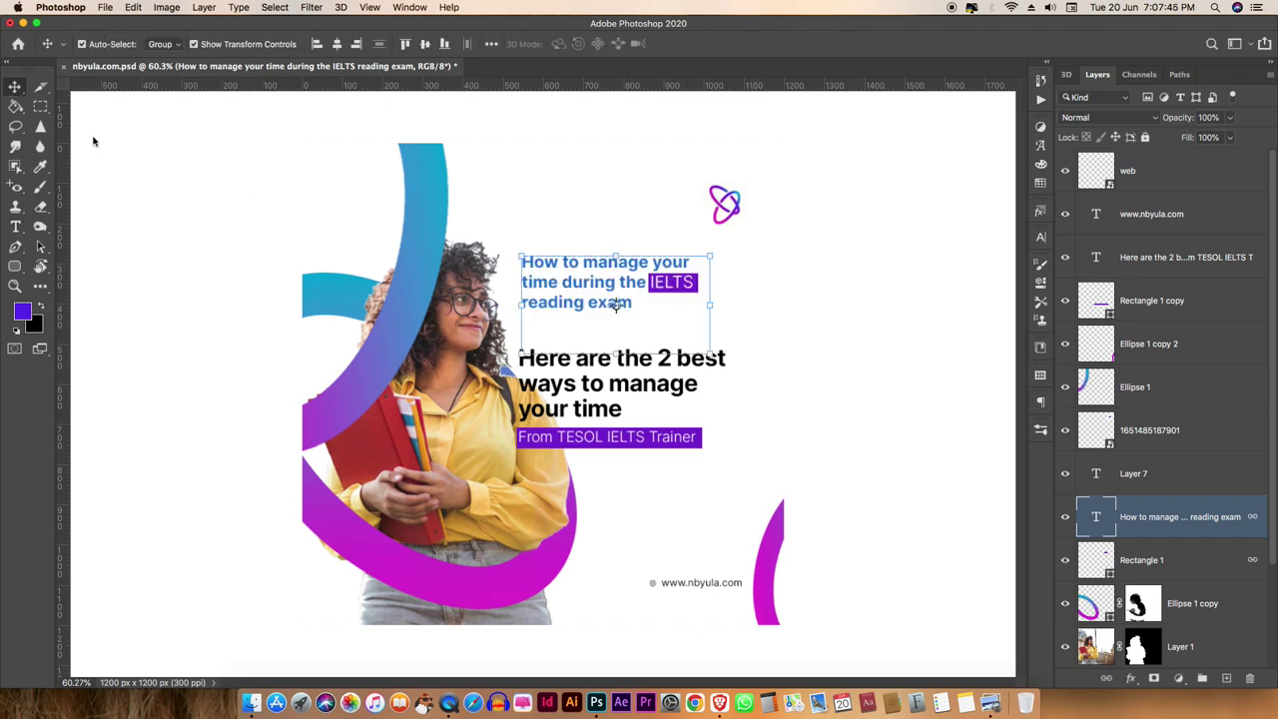
pyautogui.click(752, 342)
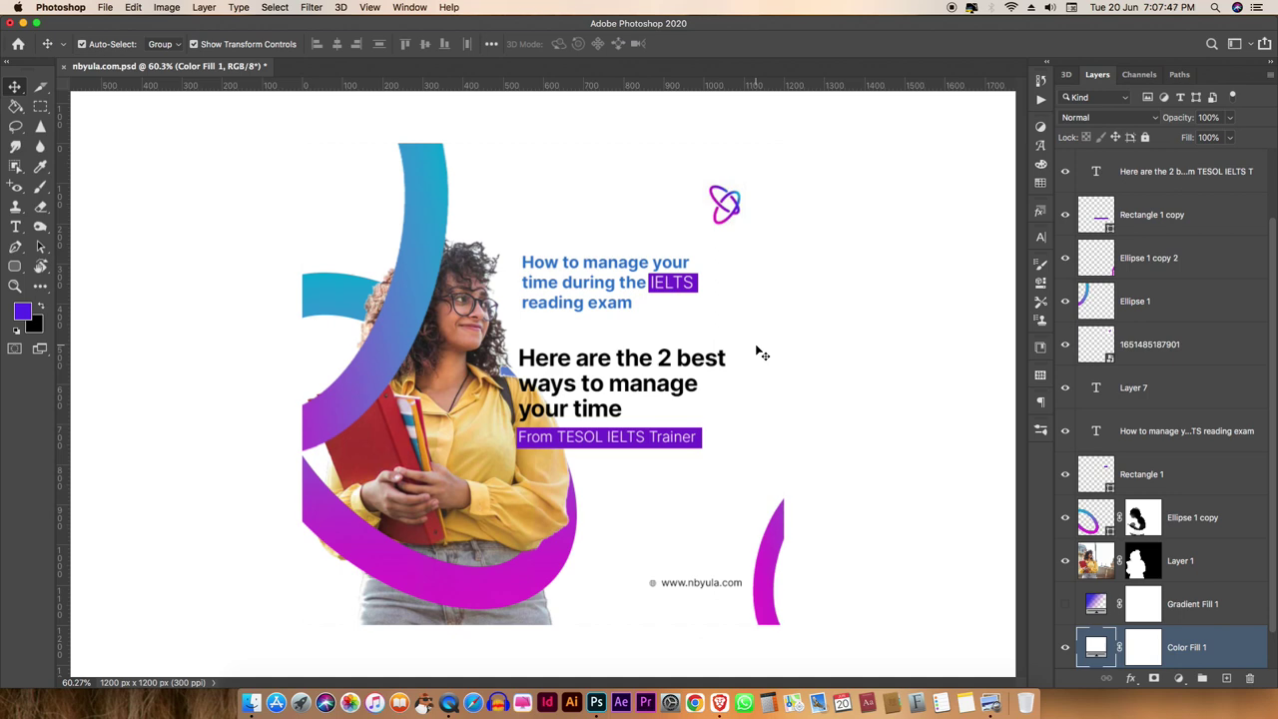
# Highlight the main heading "Here are the 2 best ways to manage your time" for inspection and leave text editing
pyautogui.click(708, 350)
pyautogui.doubleClick(709, 350)
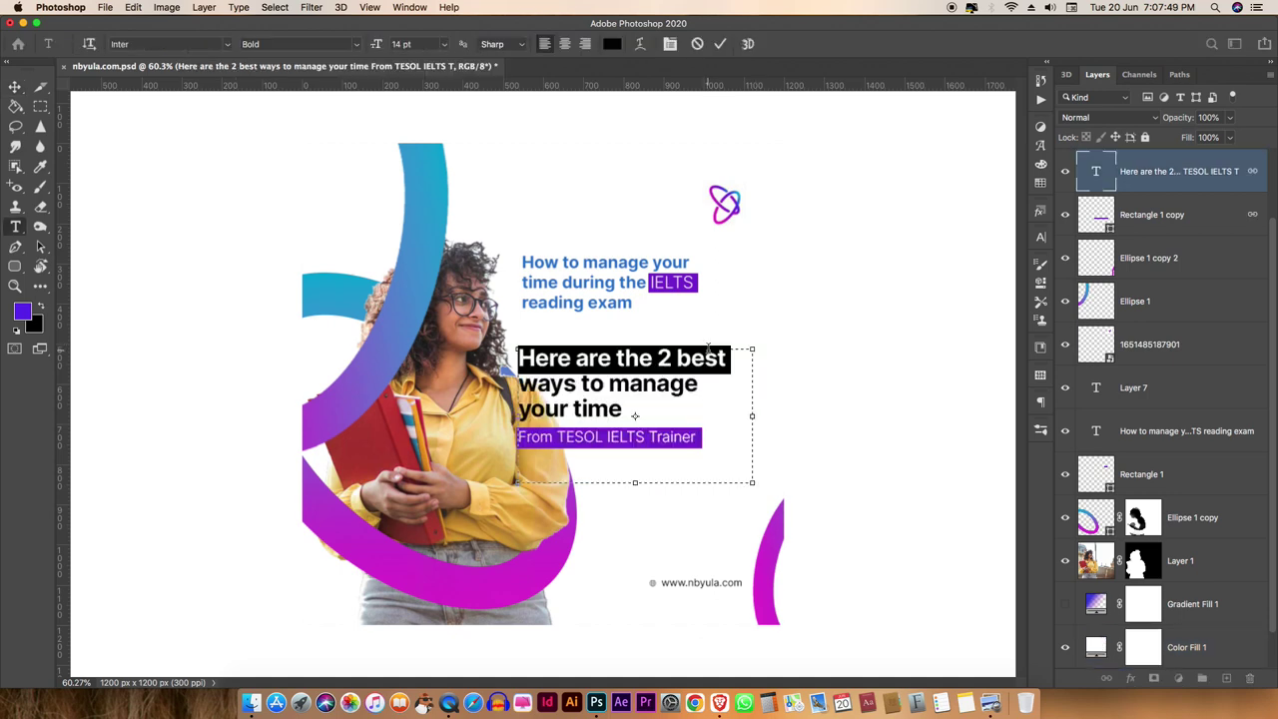
pyautogui.moveTo(622, 410); pyautogui.dragTo(508, 351)
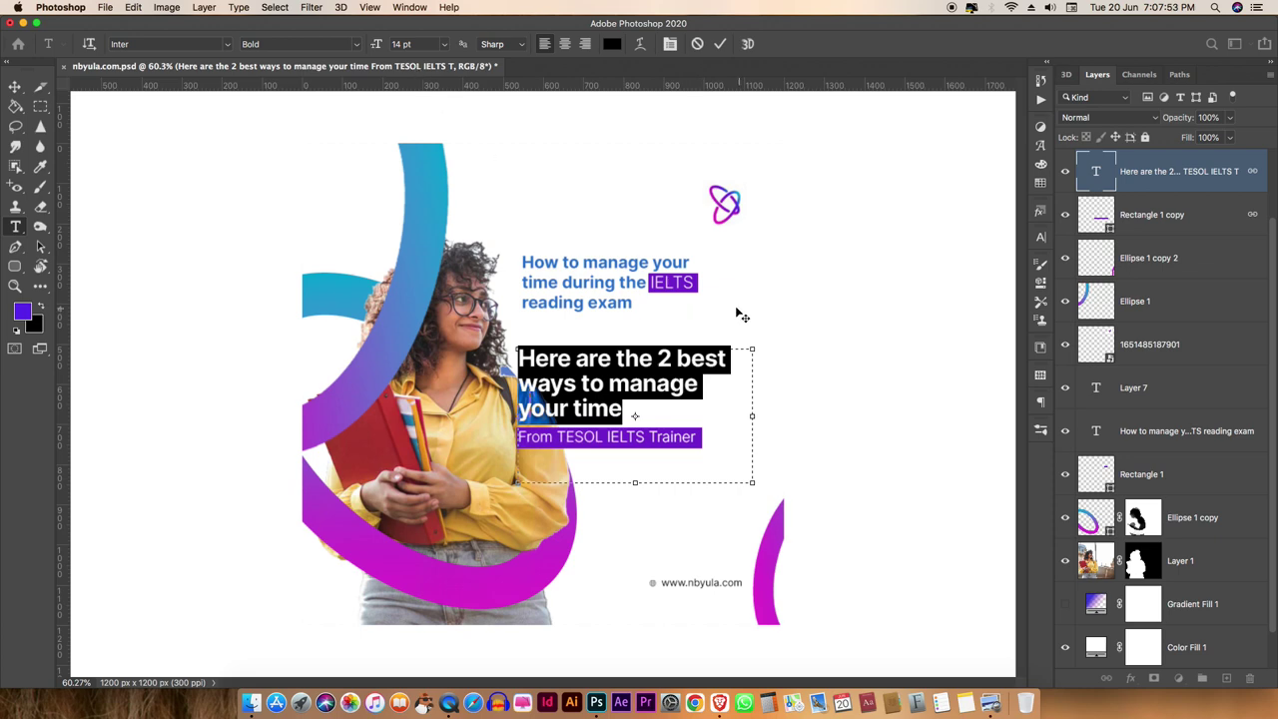
pyautogui.click(15, 87)
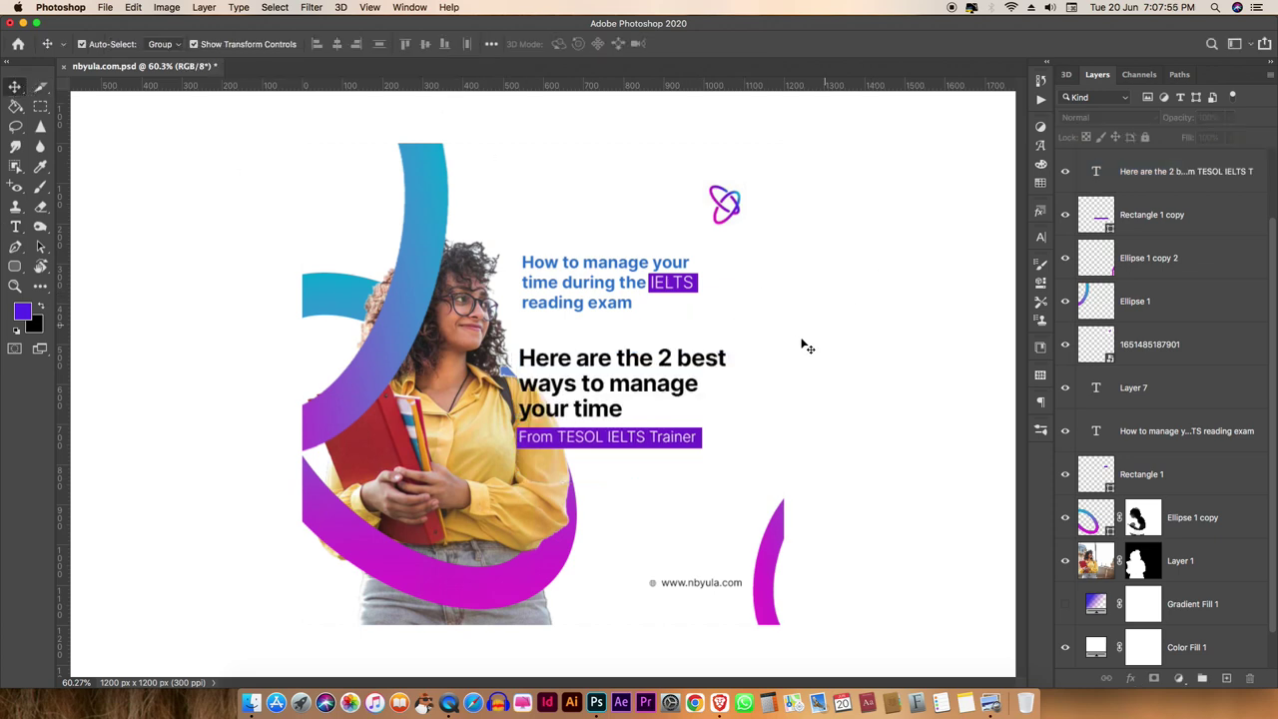
# Change the colour of the area surrounding the canvas to Light Gray
pyautogui.scroll(2, 798, 339)
pyautogui.rightClick(875, 265)
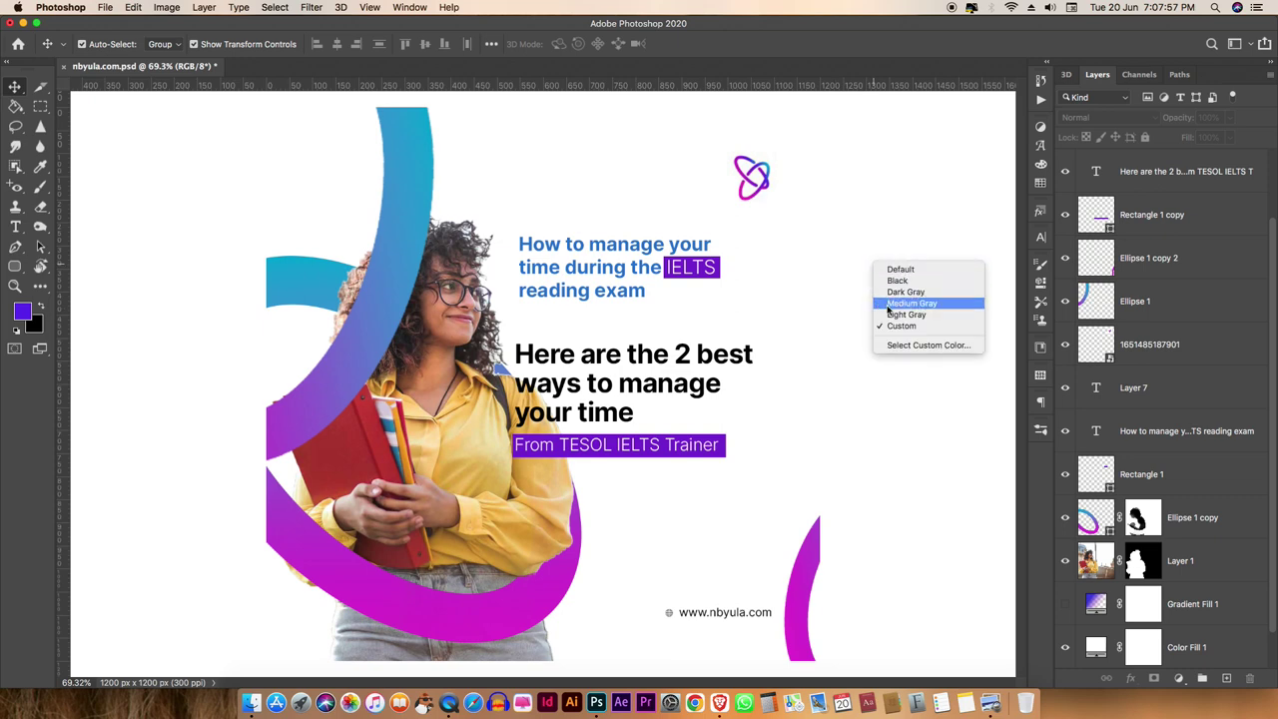
pyautogui.click(895, 313)
pyautogui.scroll(-2, 762, 362)
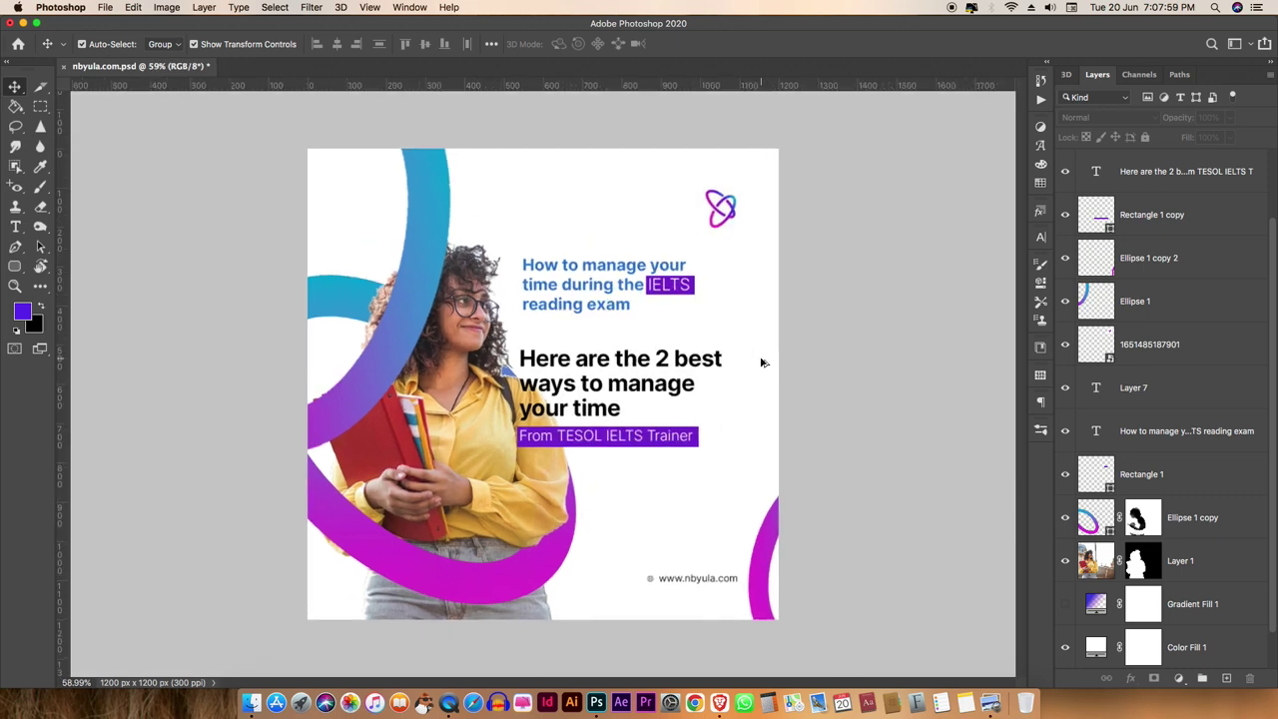
# Browse for a file to open in the Nbyula.com folder inside Assigment on the Desktop
pyautogui.press('super+s')
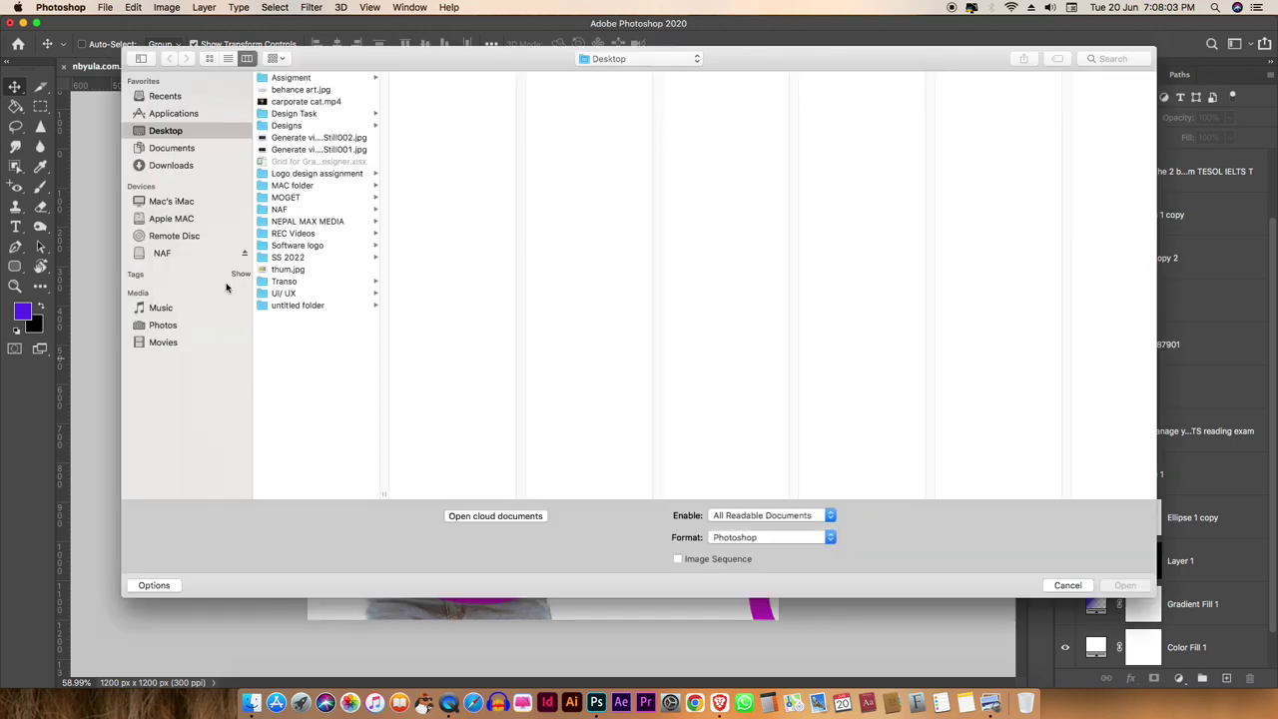
pyautogui.click(165, 96)
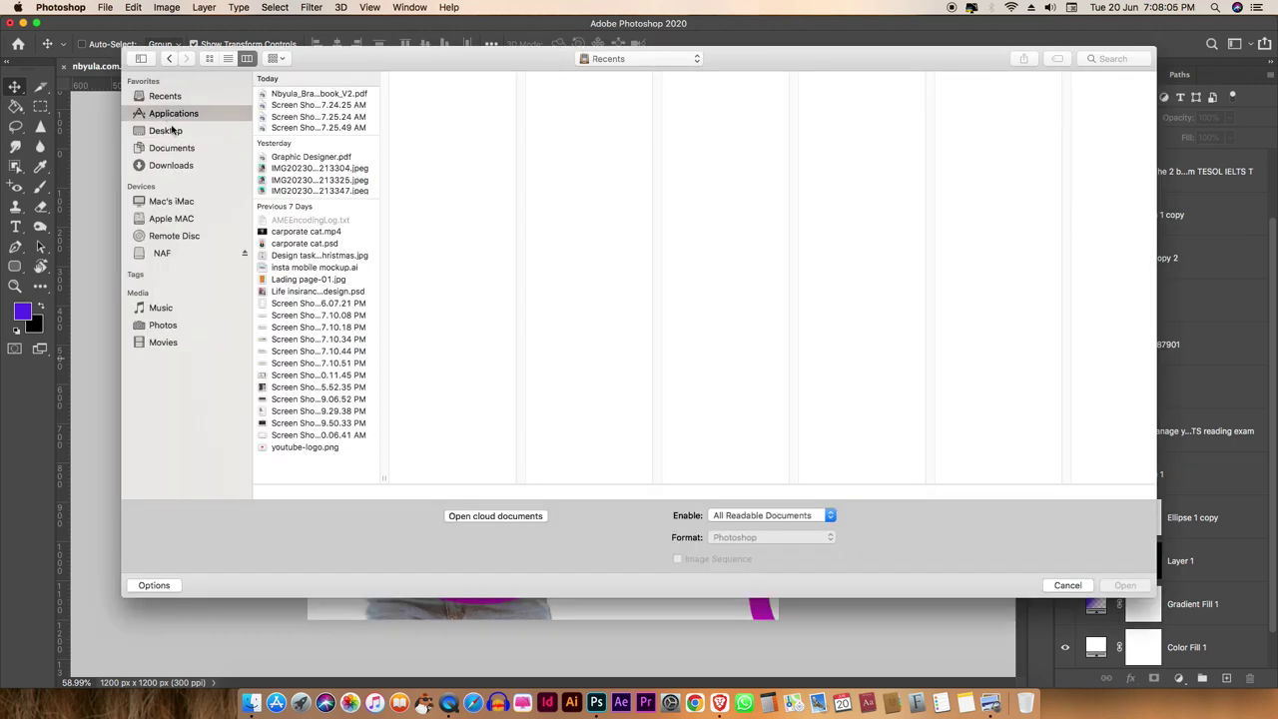
pyautogui.click(169, 131)
pyautogui.click(291, 80)
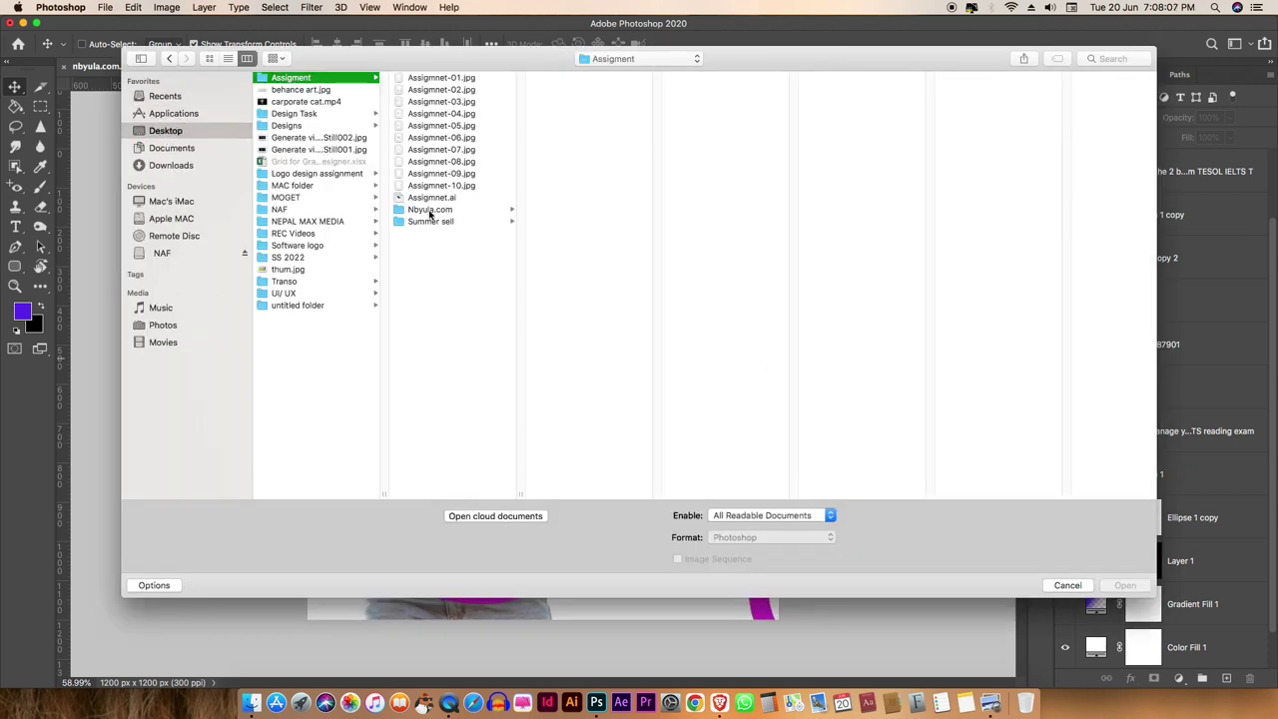
pyautogui.click(431, 210)
# Preview the design files in the Nbyula.com folder and open nbyula.com.jpg
pyautogui.click(554, 103)
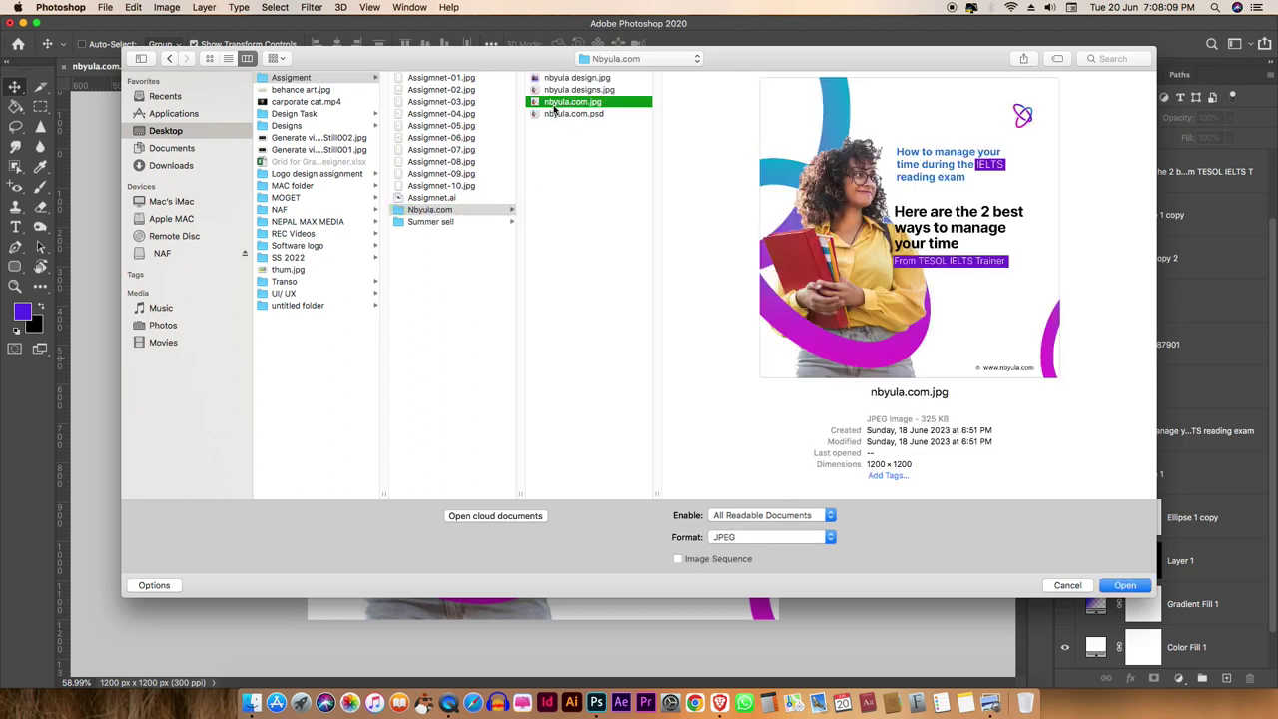
pyautogui.click(557, 115)
pyautogui.click(558, 78)
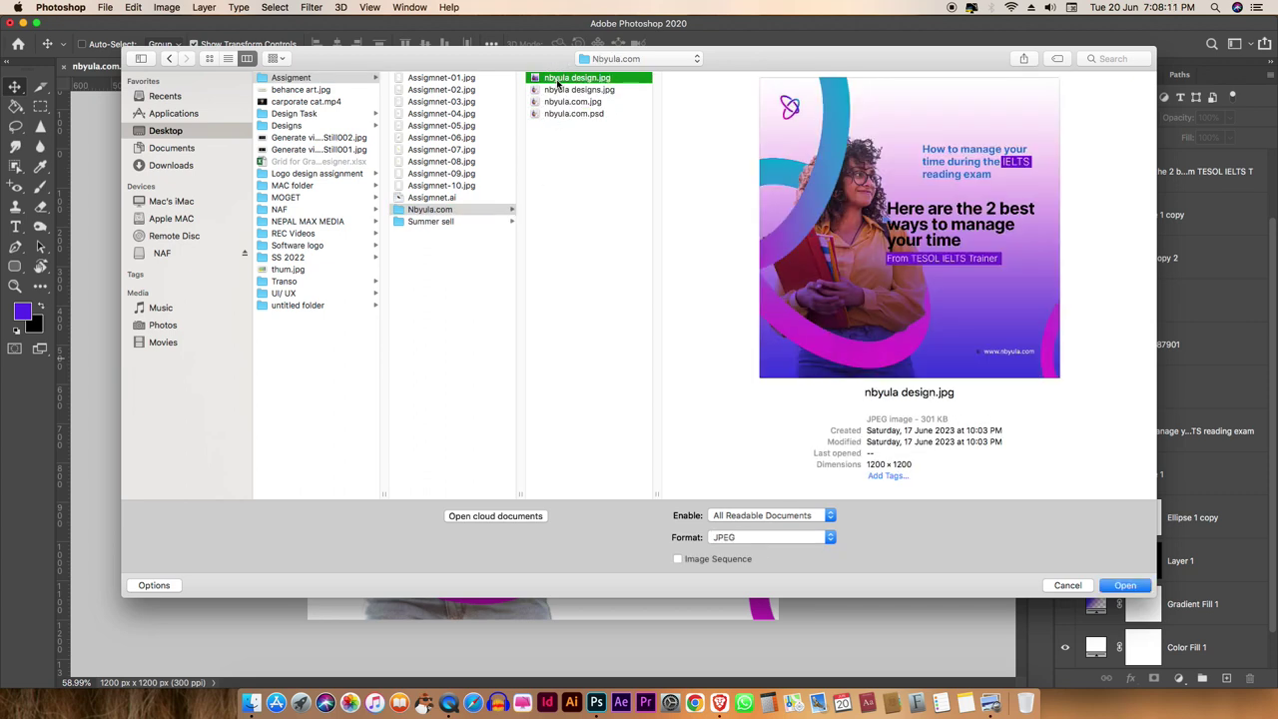
pyautogui.click(554, 102)
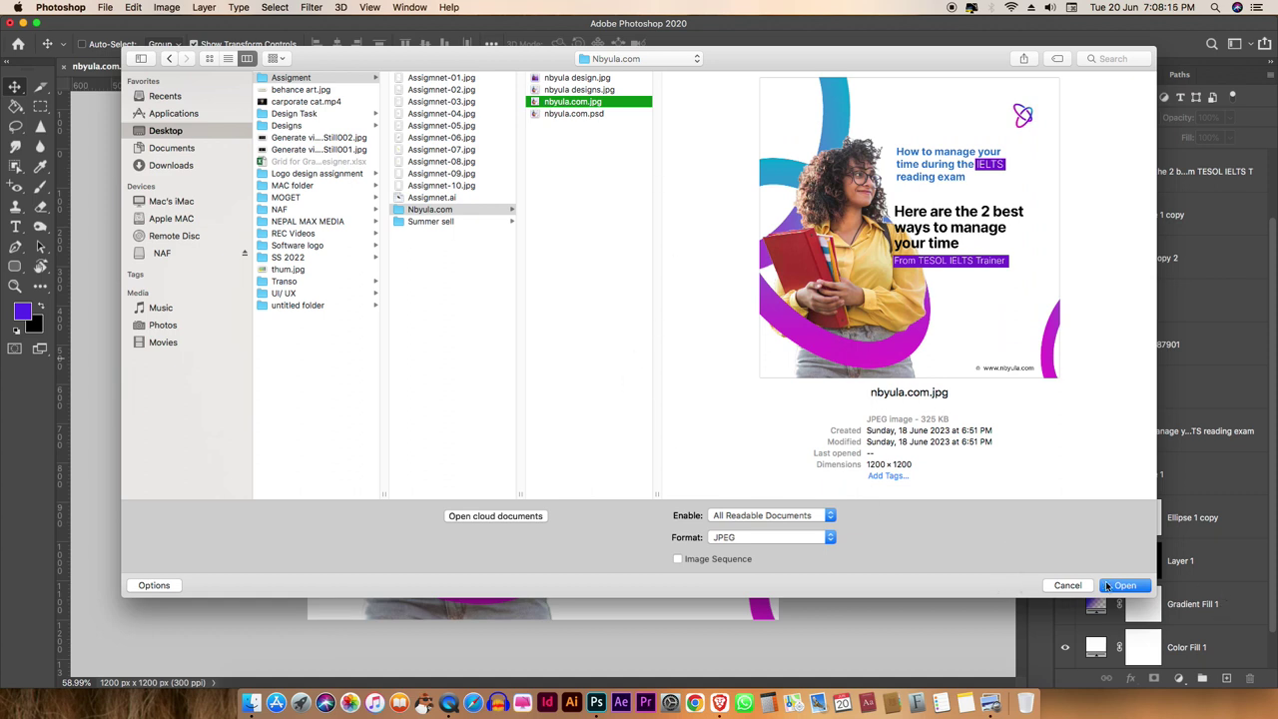
pyautogui.click(1123, 588)
pyautogui.click(1125, 588)
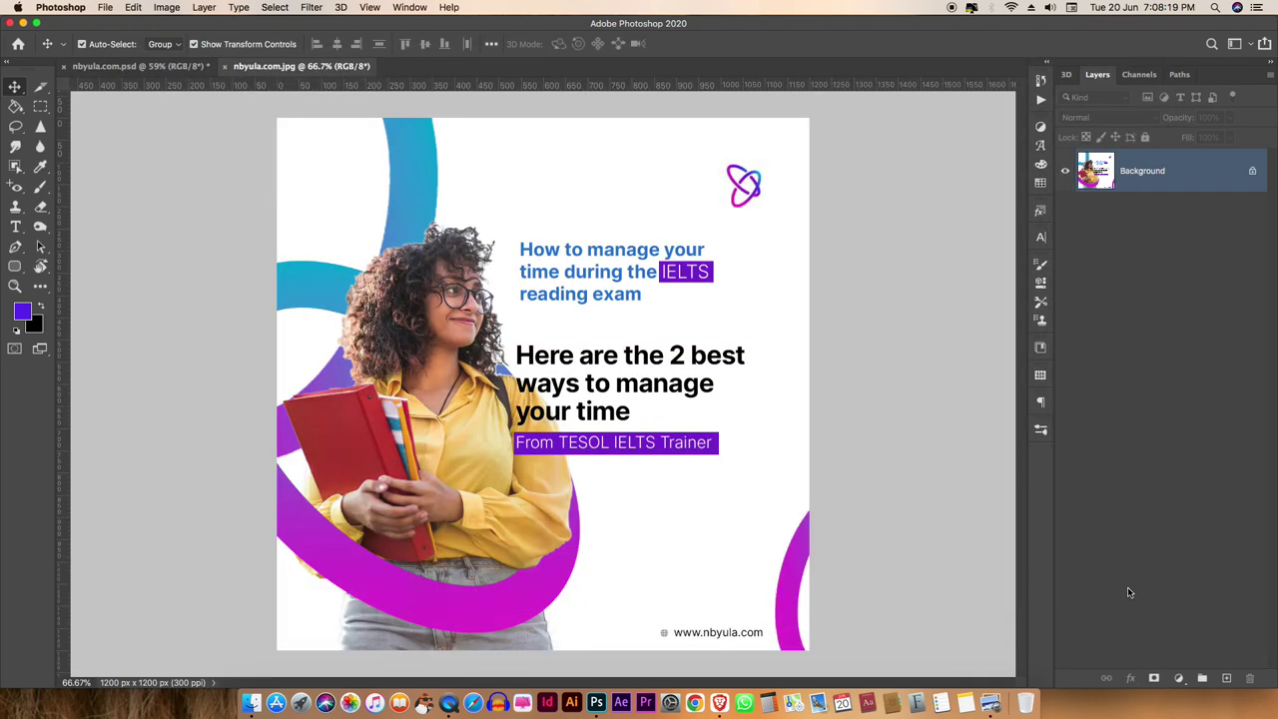
# Return from the exported image to nbyula.com.psd and detach nbyula.com.jpg from the document tabs
pyautogui.scroll(-3, 664, 449)
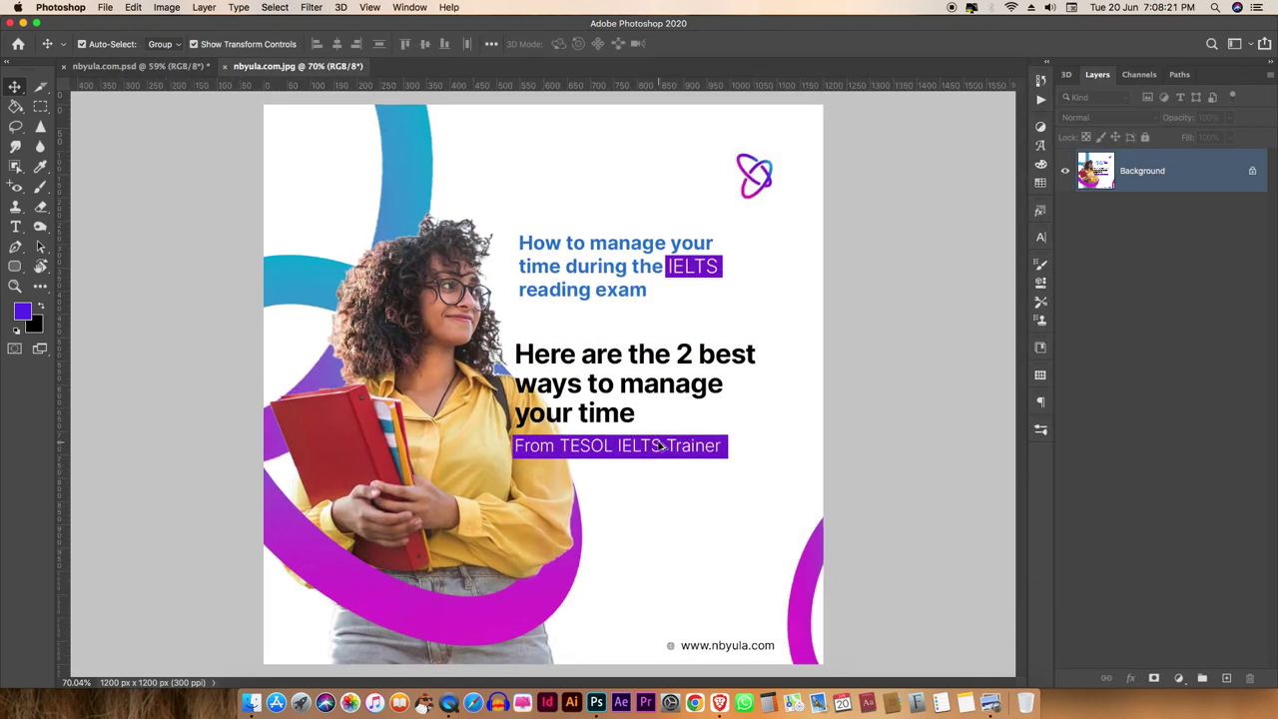
pyautogui.click(184, 66)
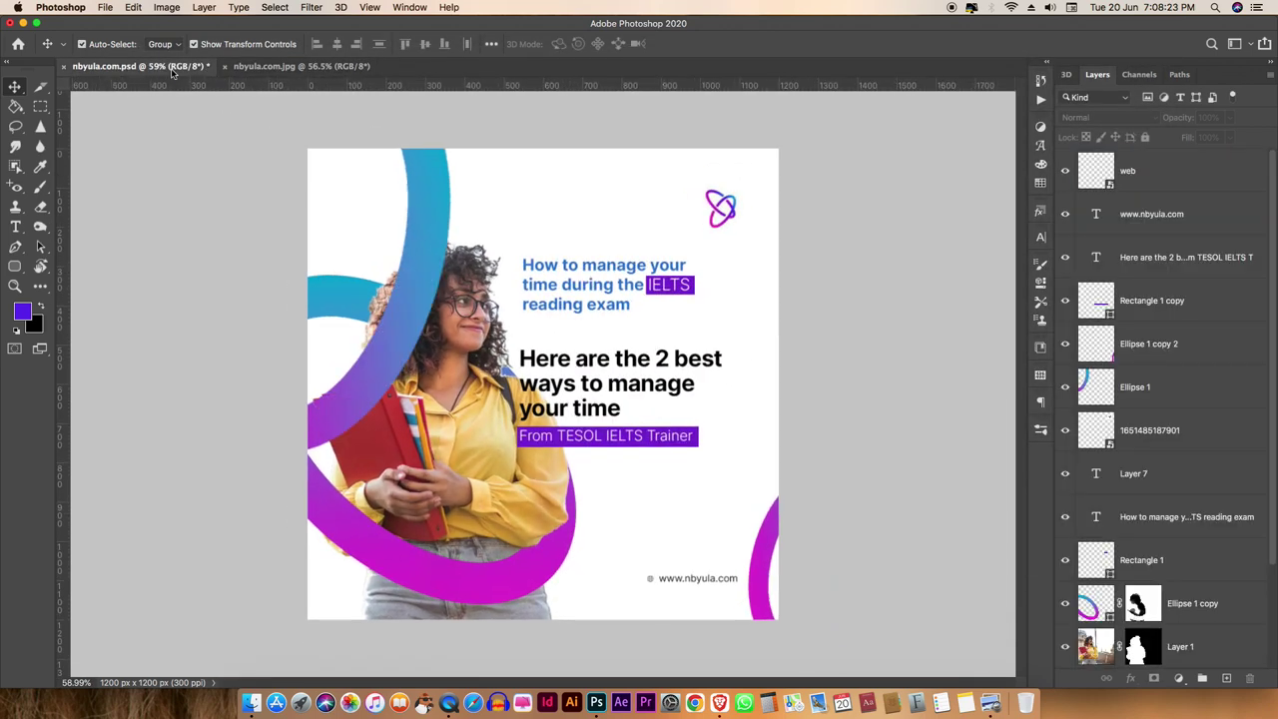
pyautogui.moveTo(299, 66); pyautogui.dragTo(715, 86)
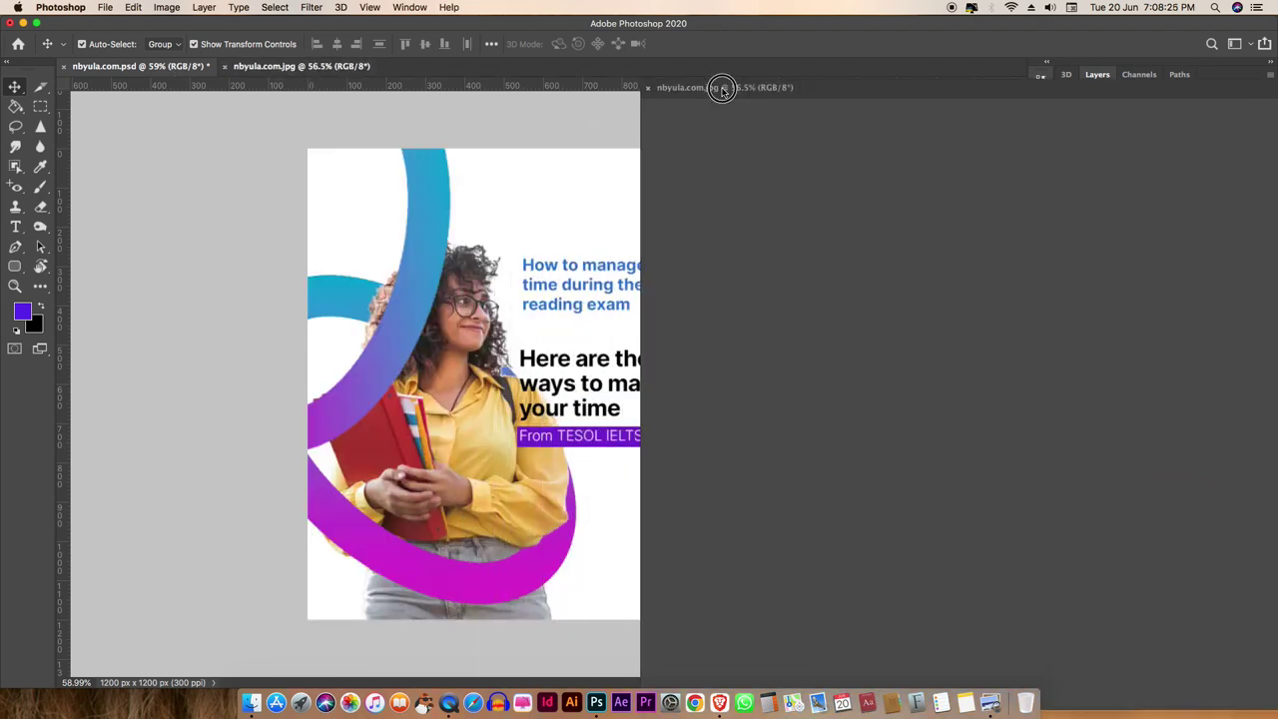
pyautogui.click(541, 257)
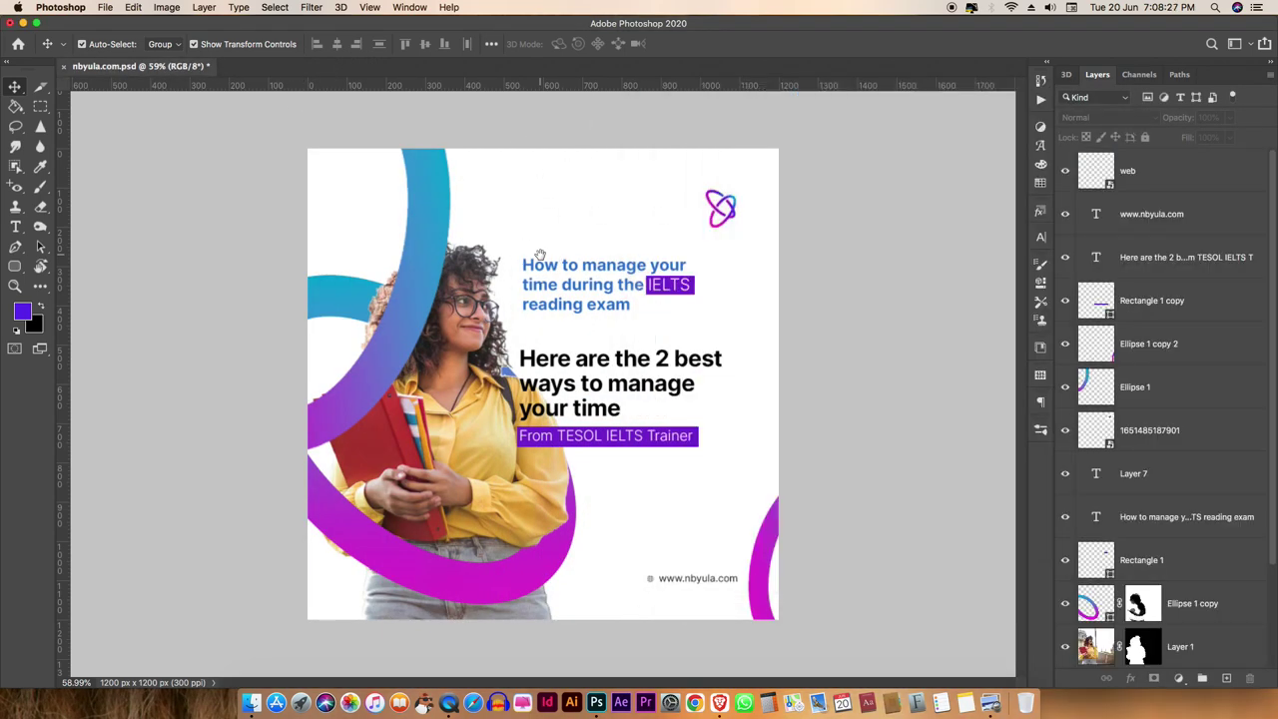
pyautogui.press('super+r')
pyautogui.keyDown('super'); pyautogui.click(508, 250); pyautogui.keyUp('super')
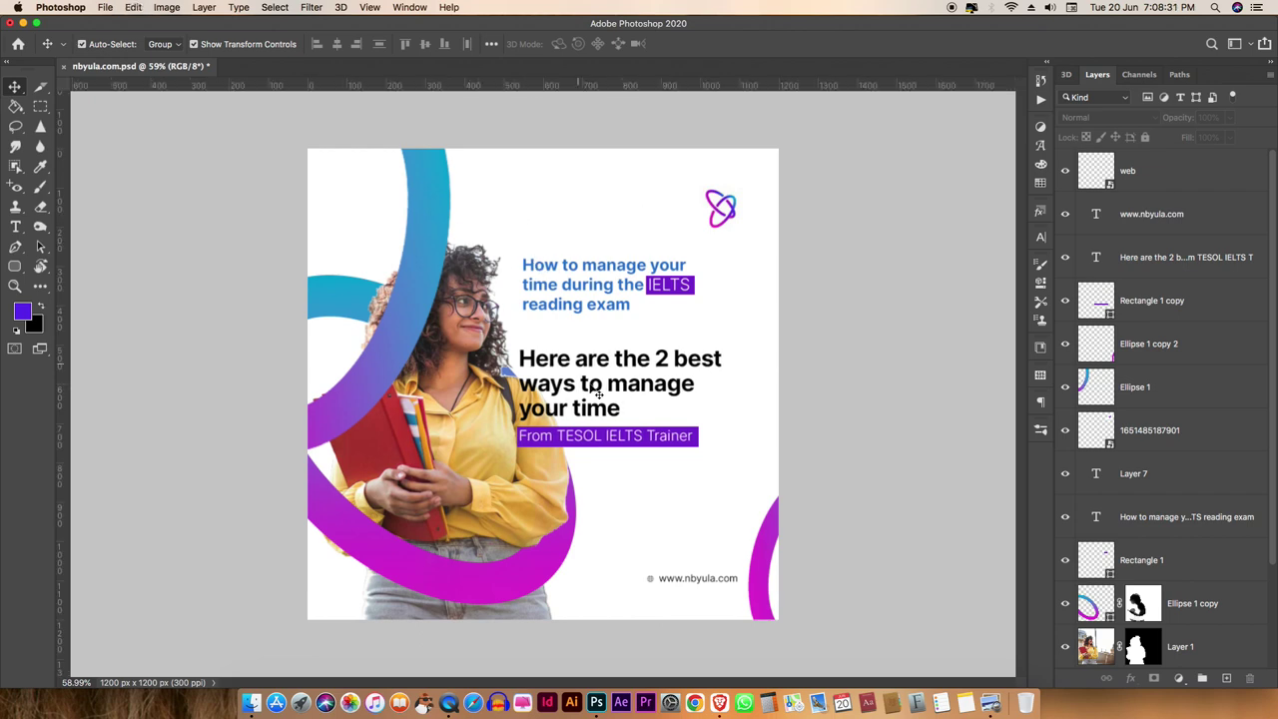
pyautogui.scroll(3, 640, 327)
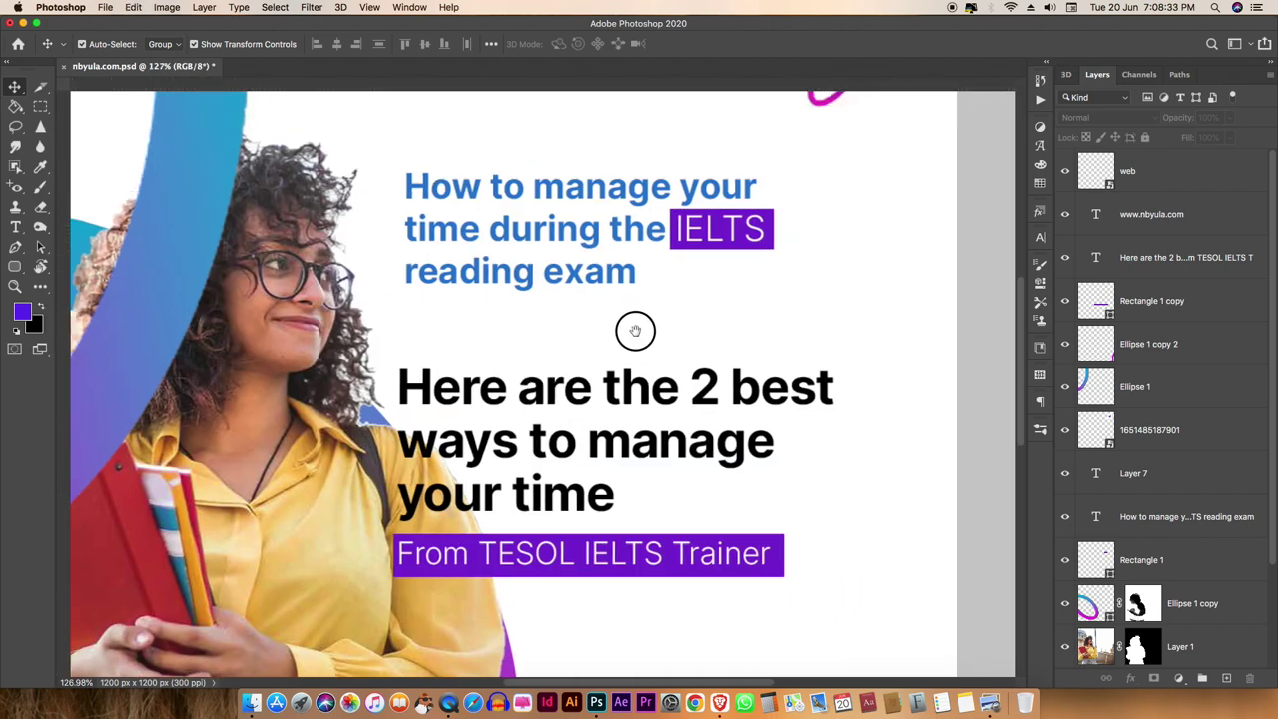
pyautogui.moveTo(637, 329); pyautogui.dragTo(490, 336)
pyautogui.press('super+0')
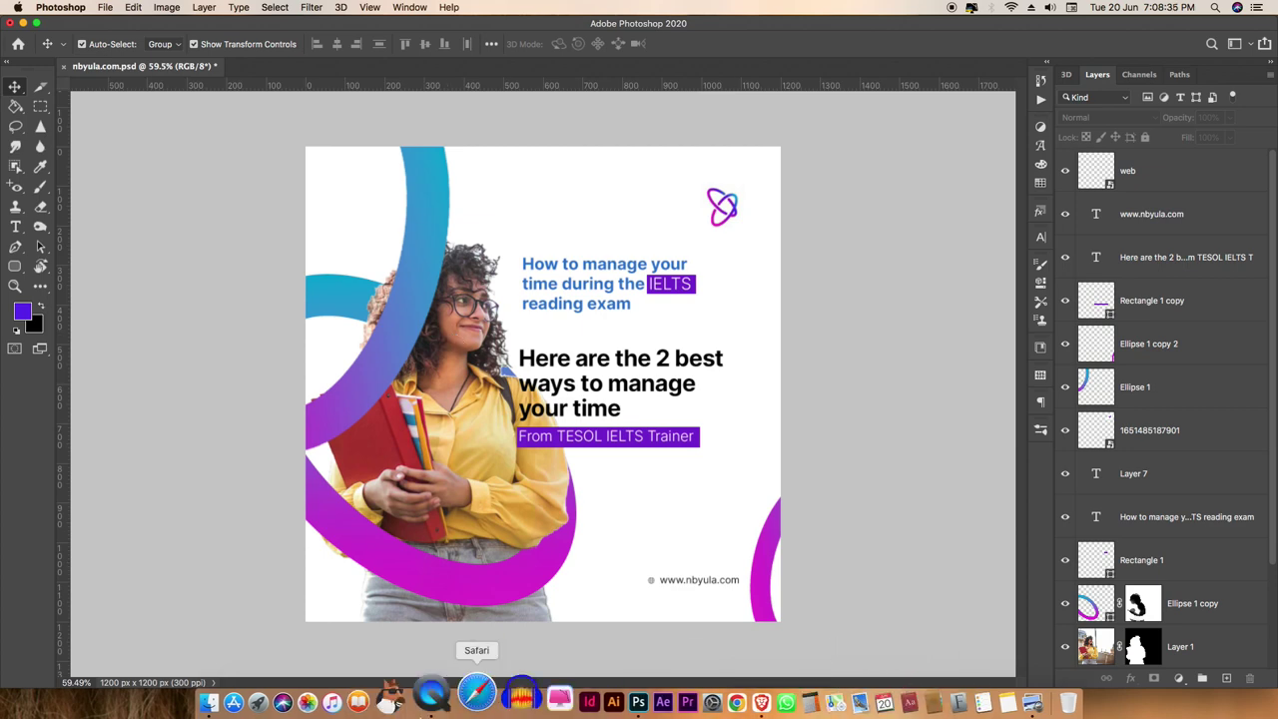
# Switch to Finder and open a new Finder window
pyautogui.click(251, 702)
pyautogui.press('super+w')
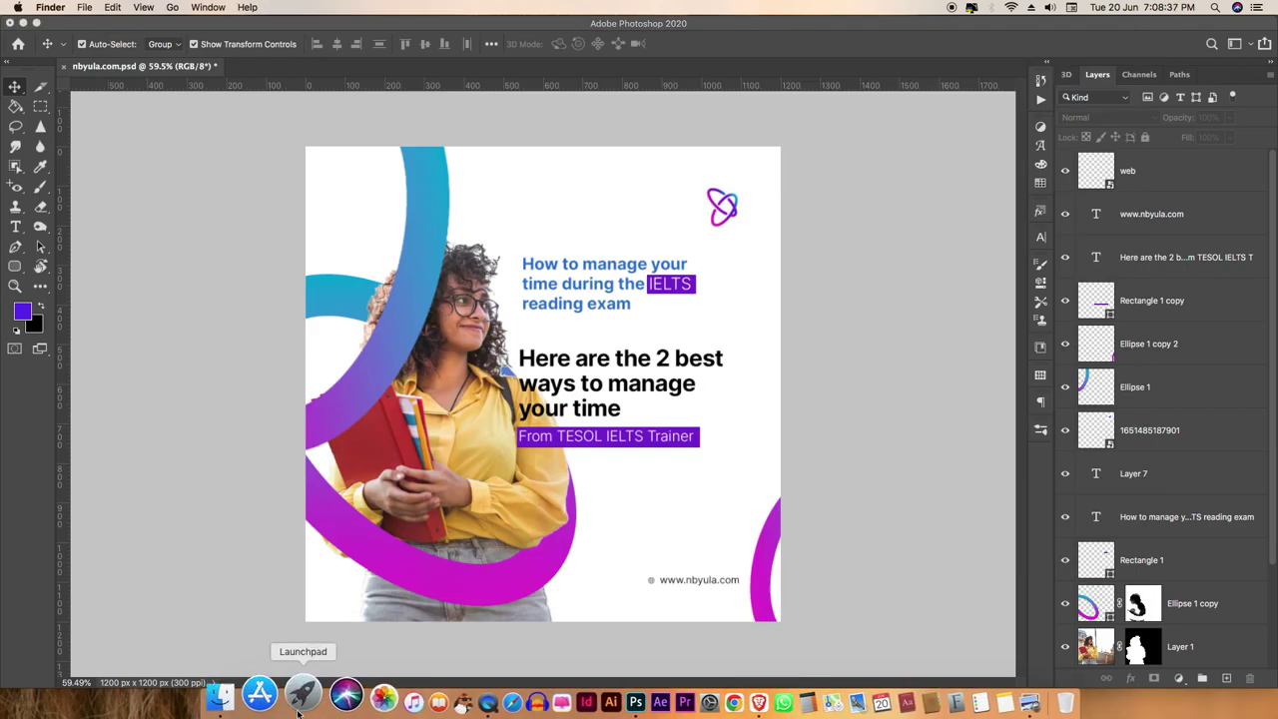
pyautogui.rightClick(251, 703)
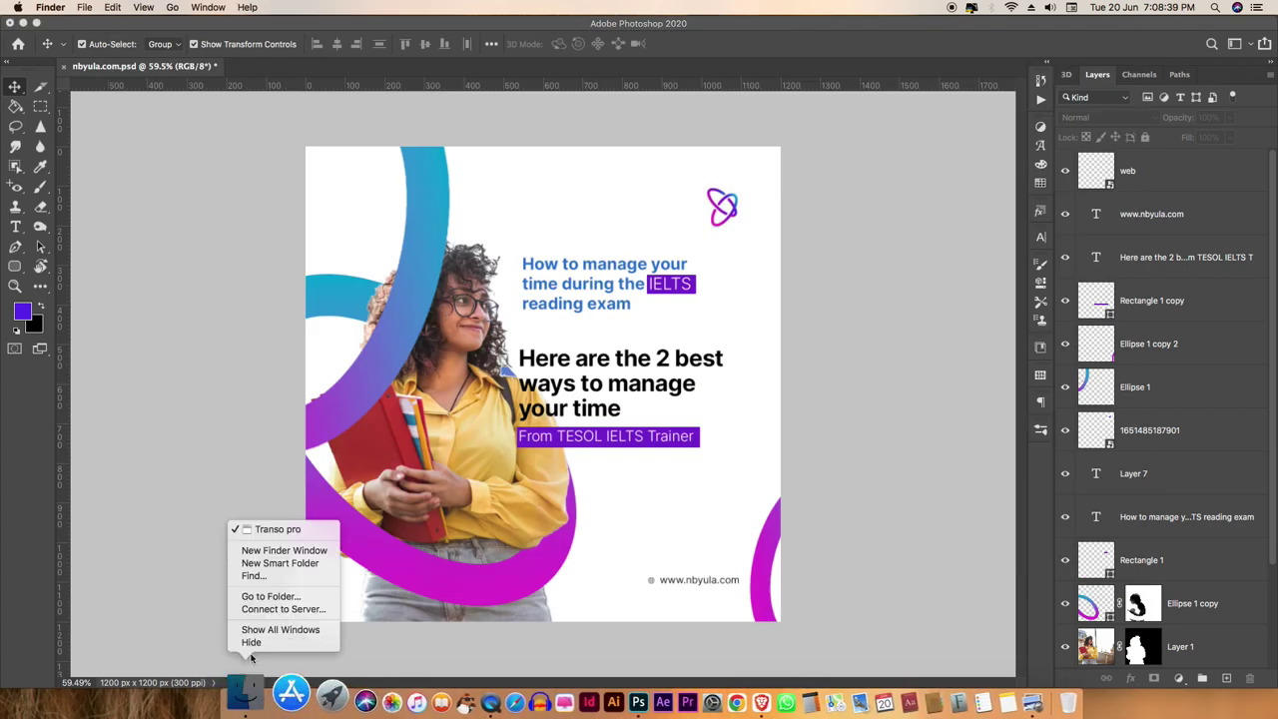
pyautogui.click(265, 545)
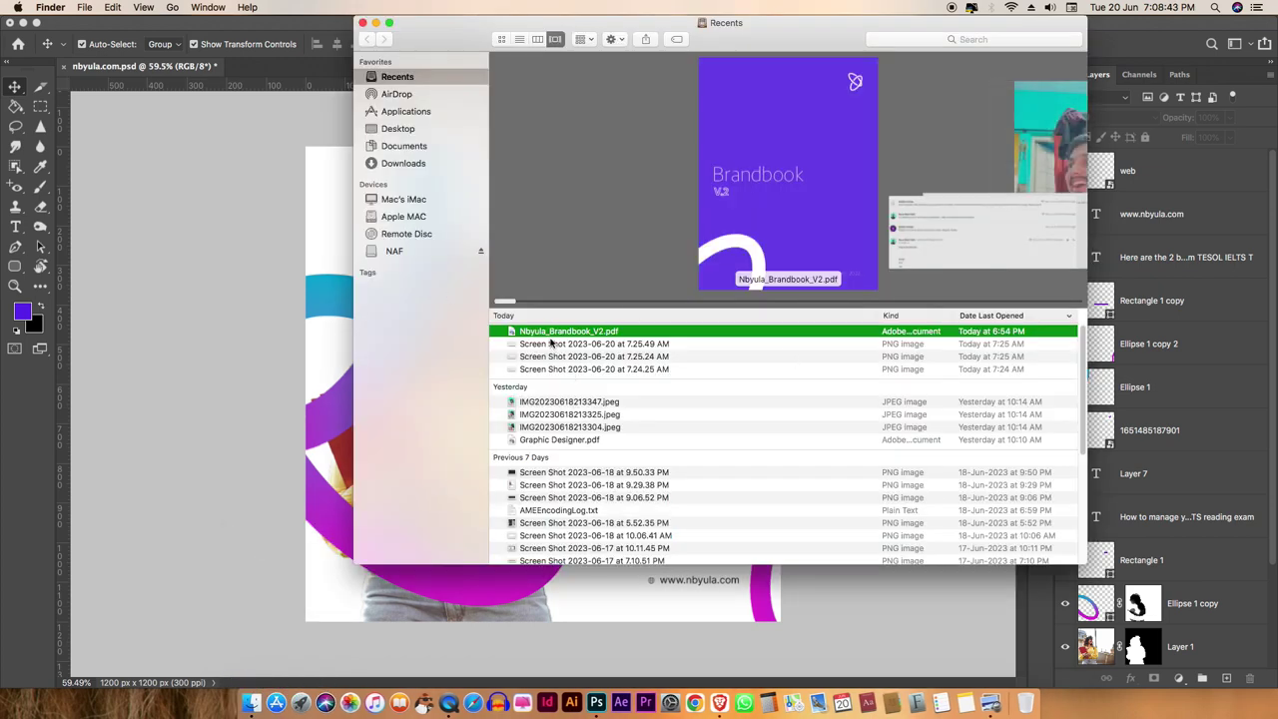
# Browse in Finder to the Nbyula.com folder inside Assigment on the Desktop
pyautogui.click(562, 341)
pyautogui.click(534, 356)
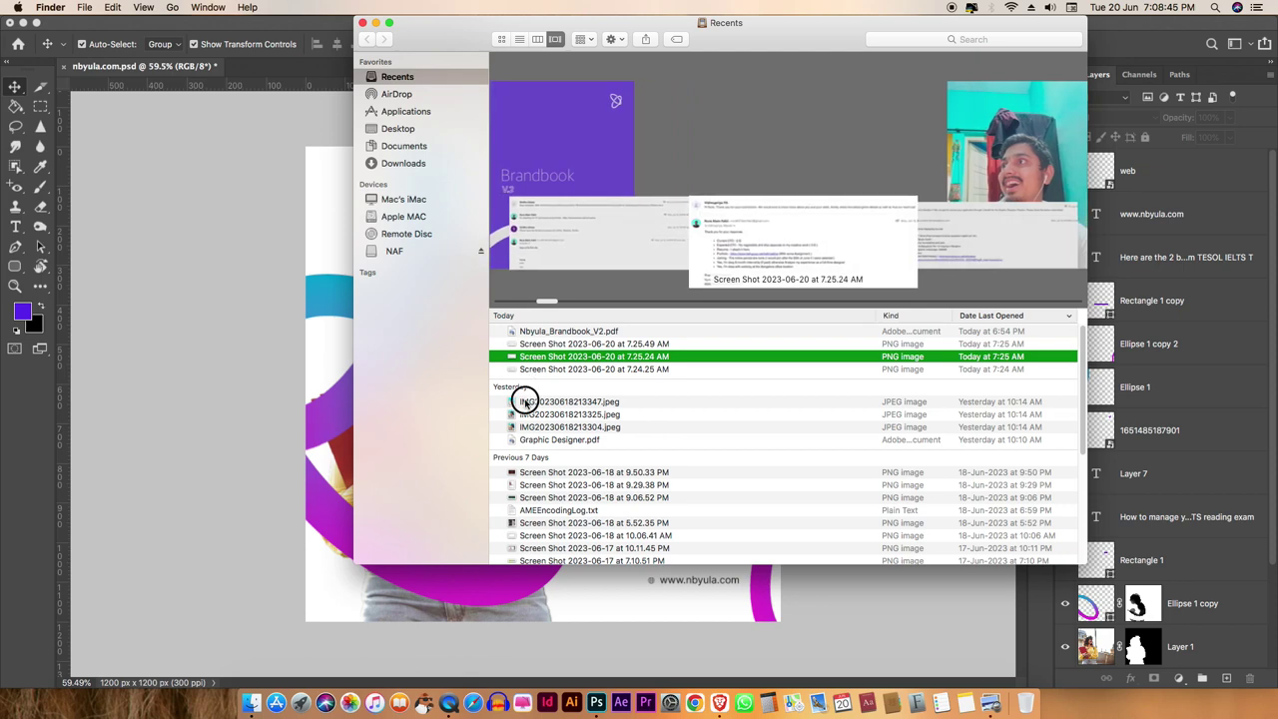
pyautogui.click(522, 401)
pyautogui.click(397, 112)
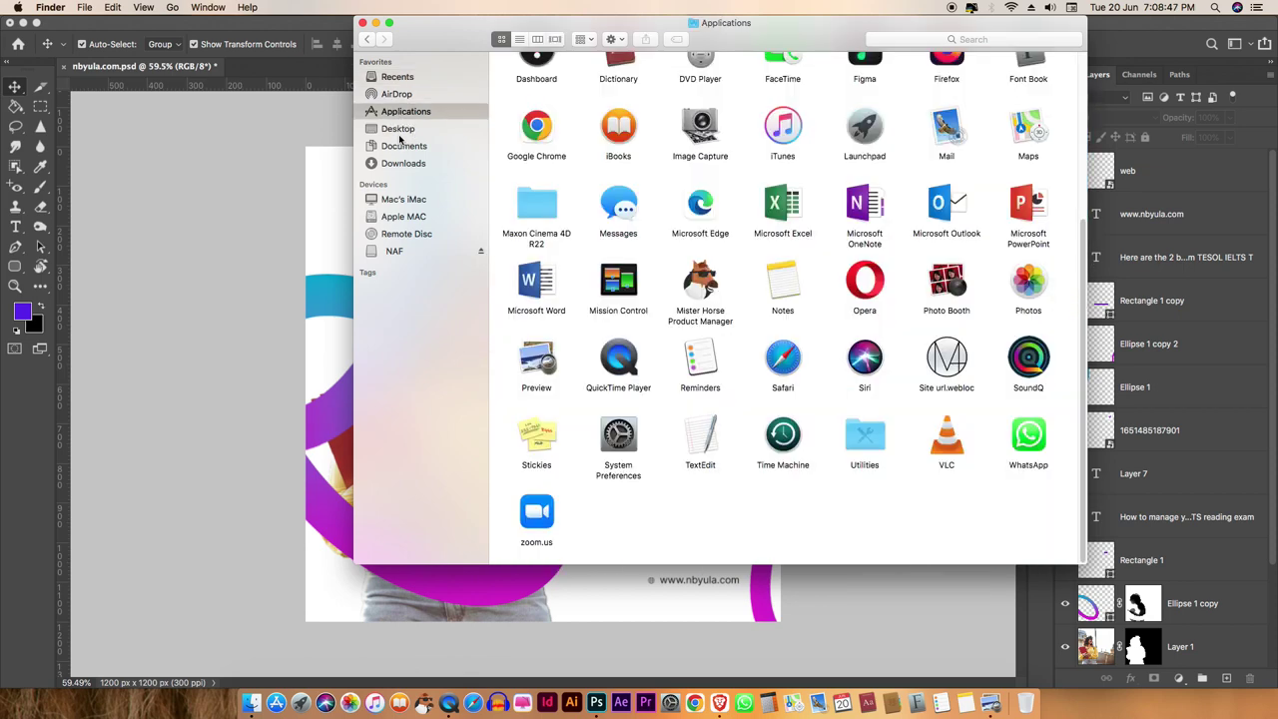
pyautogui.click(407, 130)
pyautogui.click(544, 75)
pyautogui.click(704, 78)
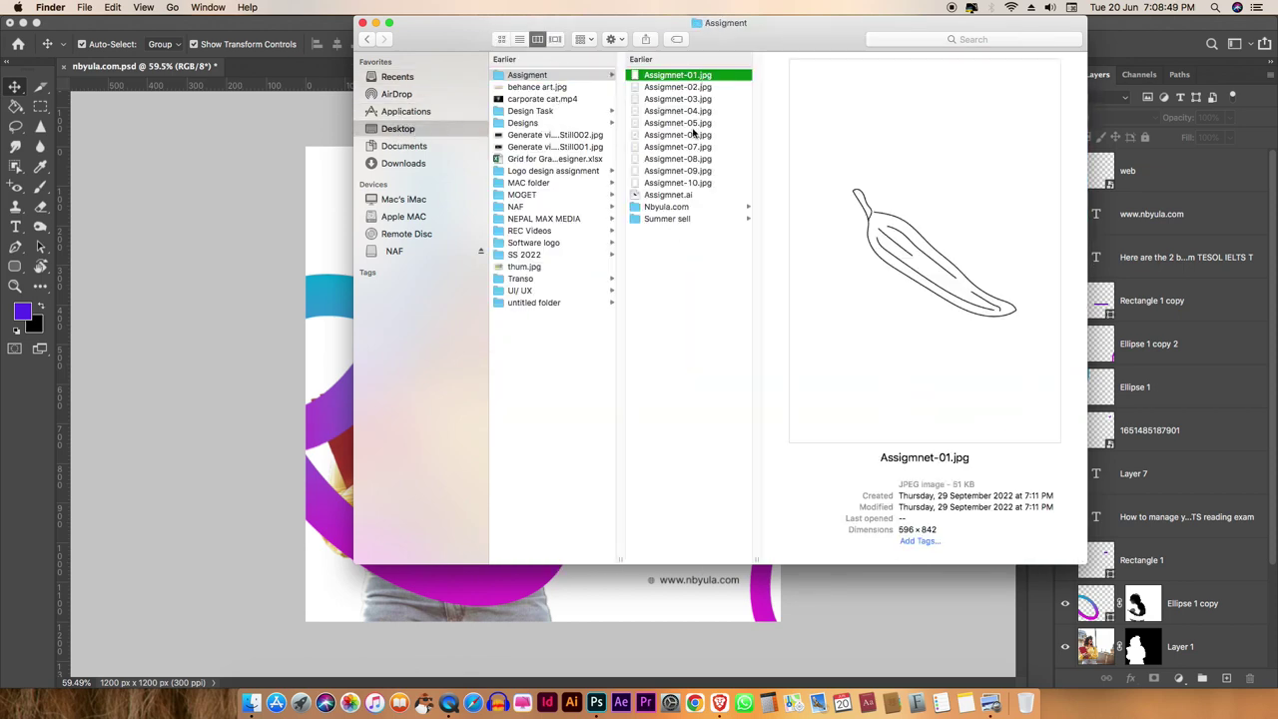
pyautogui.click(679, 208)
# Place nbyula.com.jpg from the Nbyula.com folder into nbyula.com.psd at 100% size and commit the placement
pyautogui.click(795, 88)
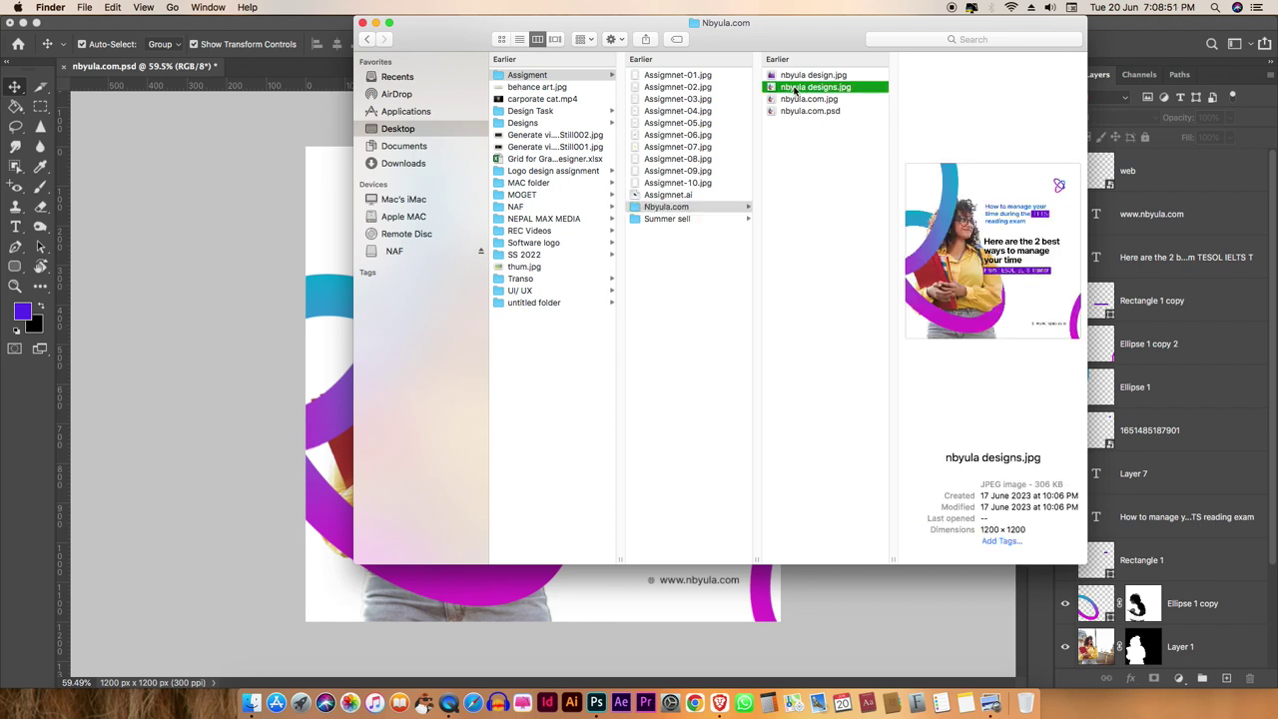
pyautogui.click(804, 100)
pyautogui.moveTo(807, 101); pyautogui.dragTo(197, 174)
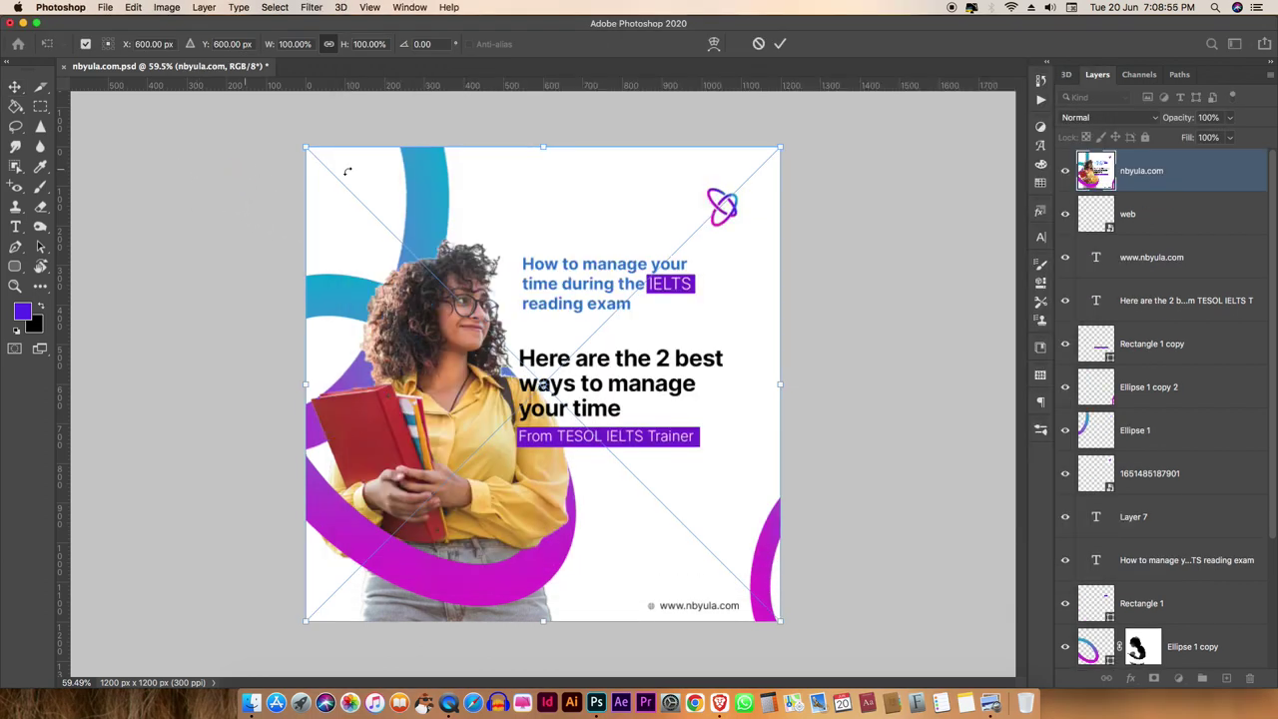
pyautogui.click(779, 43)
# Draw a 1200 × 1200 px artboard around the post with the Artboard Tool and duplicate it directly to its right
pyautogui.scroll(-1, 715, 332)
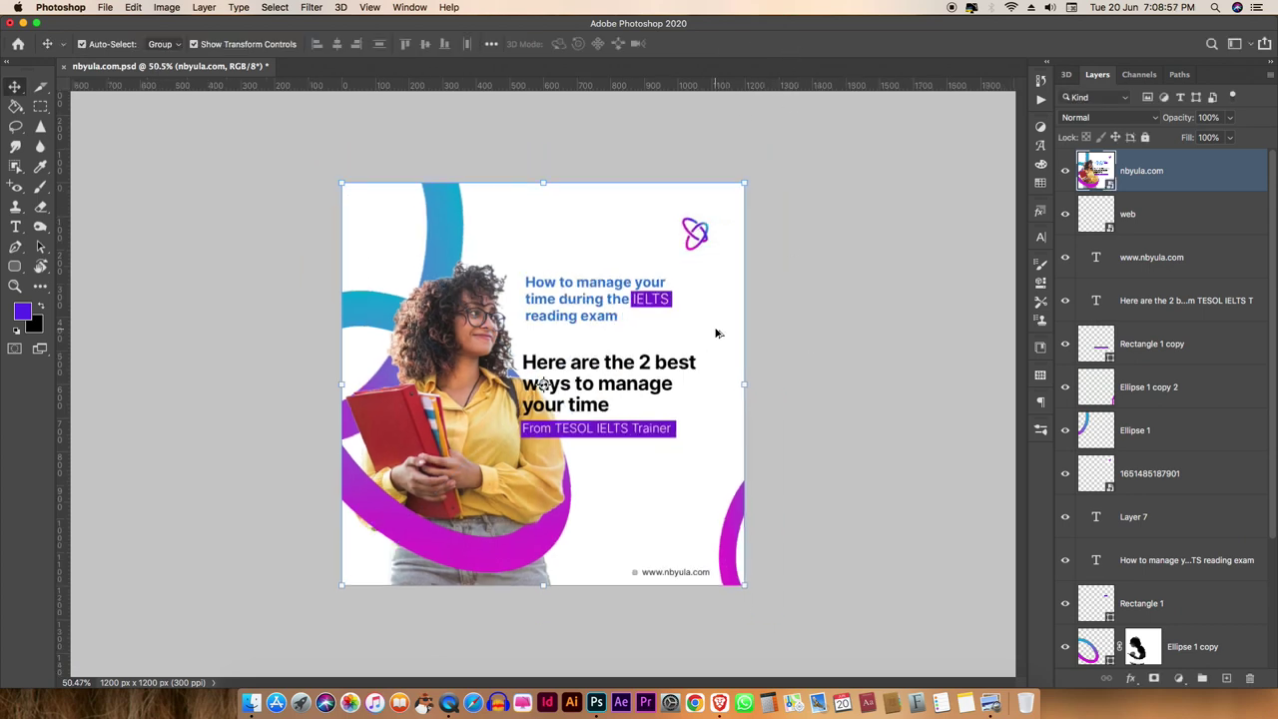
pyautogui.rightClick(15, 87)
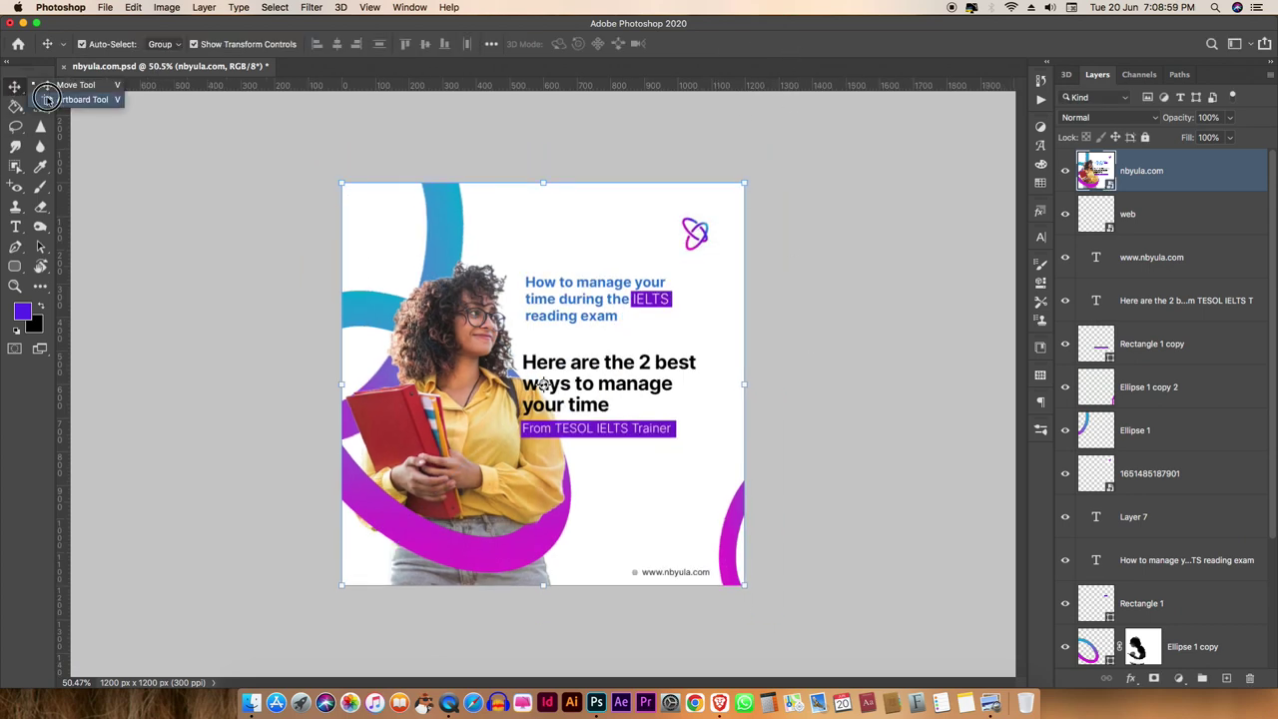
pyautogui.click(60, 103)
pyautogui.moveTo(342, 184); pyautogui.dragTo(741, 589)
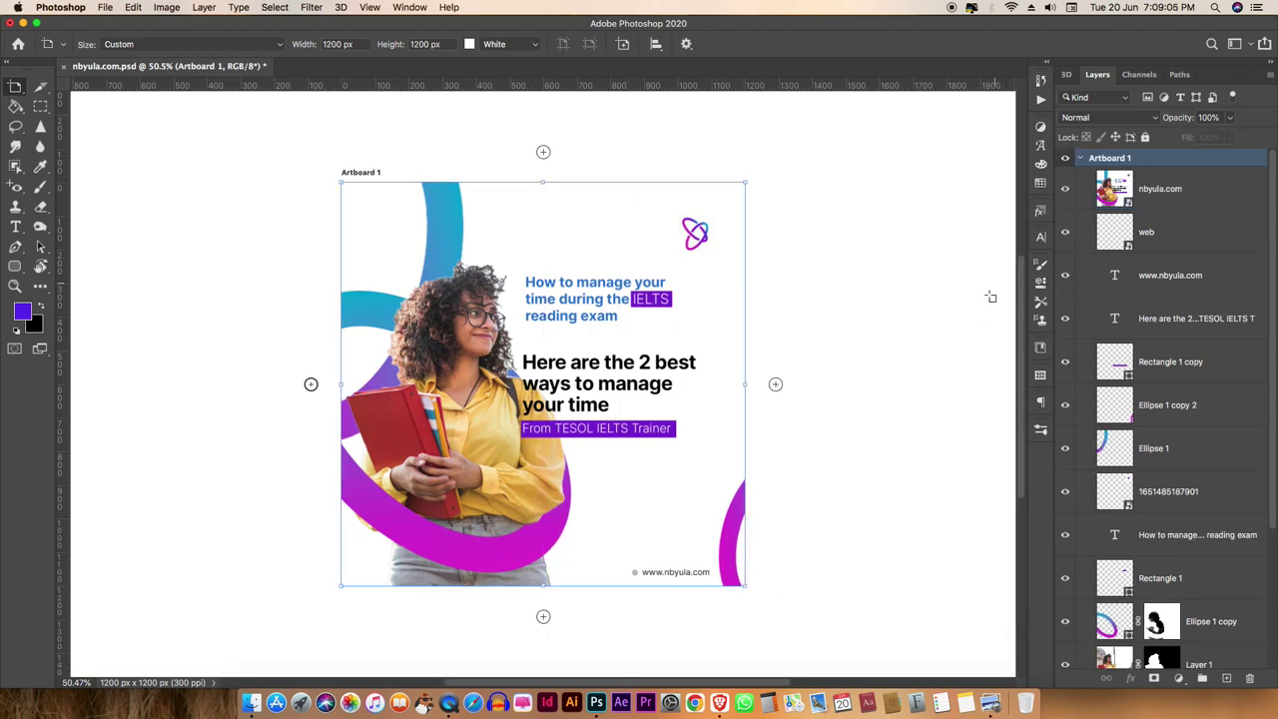
pyautogui.moveTo(457, 271); pyautogui.dragTo(851, 281)
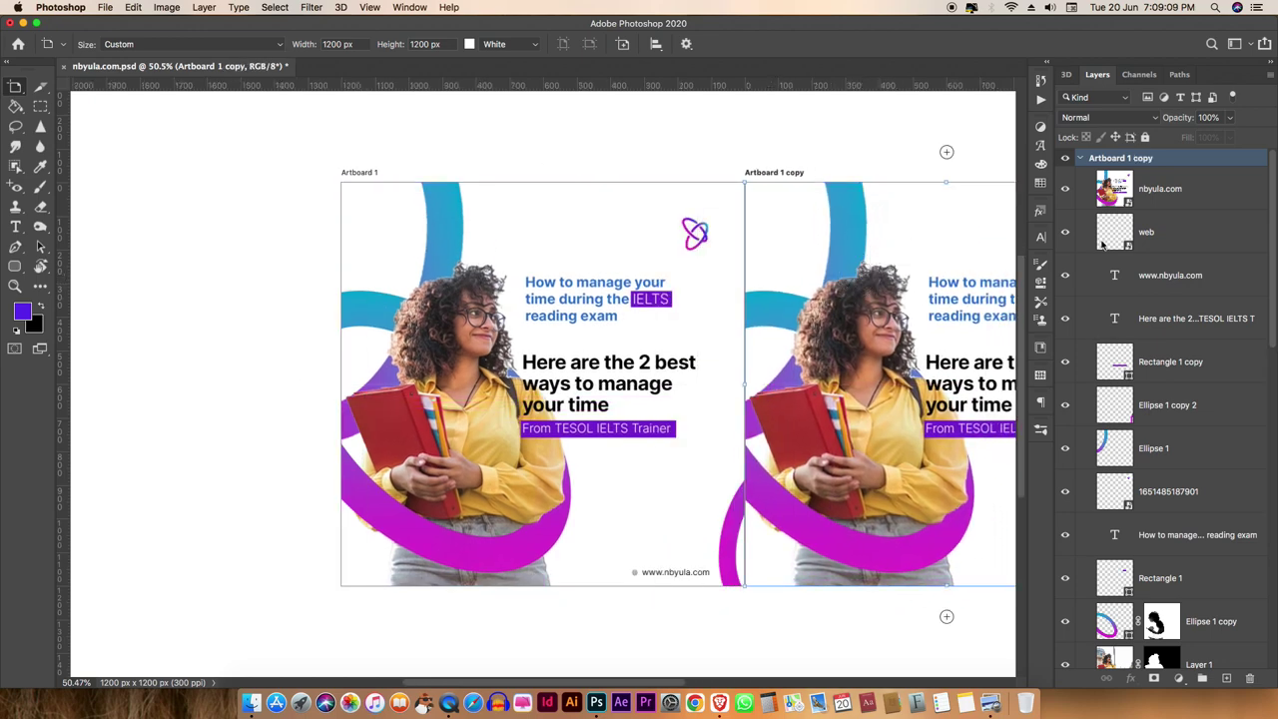
# Hide the placed nbyula.com image in Artboard 1 and collapse the layers of both artboards
pyautogui.click(1079, 160)
pyautogui.click(1079, 176)
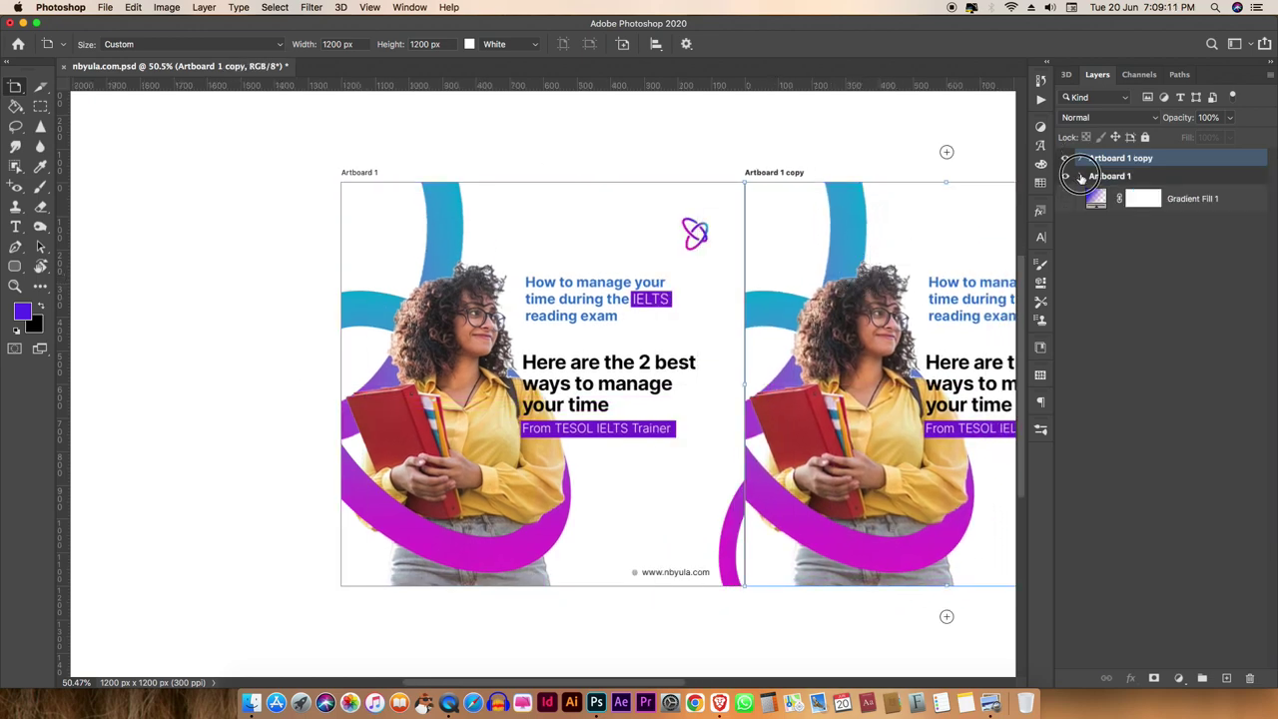
pyautogui.click(1079, 175)
pyautogui.click(1064, 206)
pyautogui.click(1079, 176)
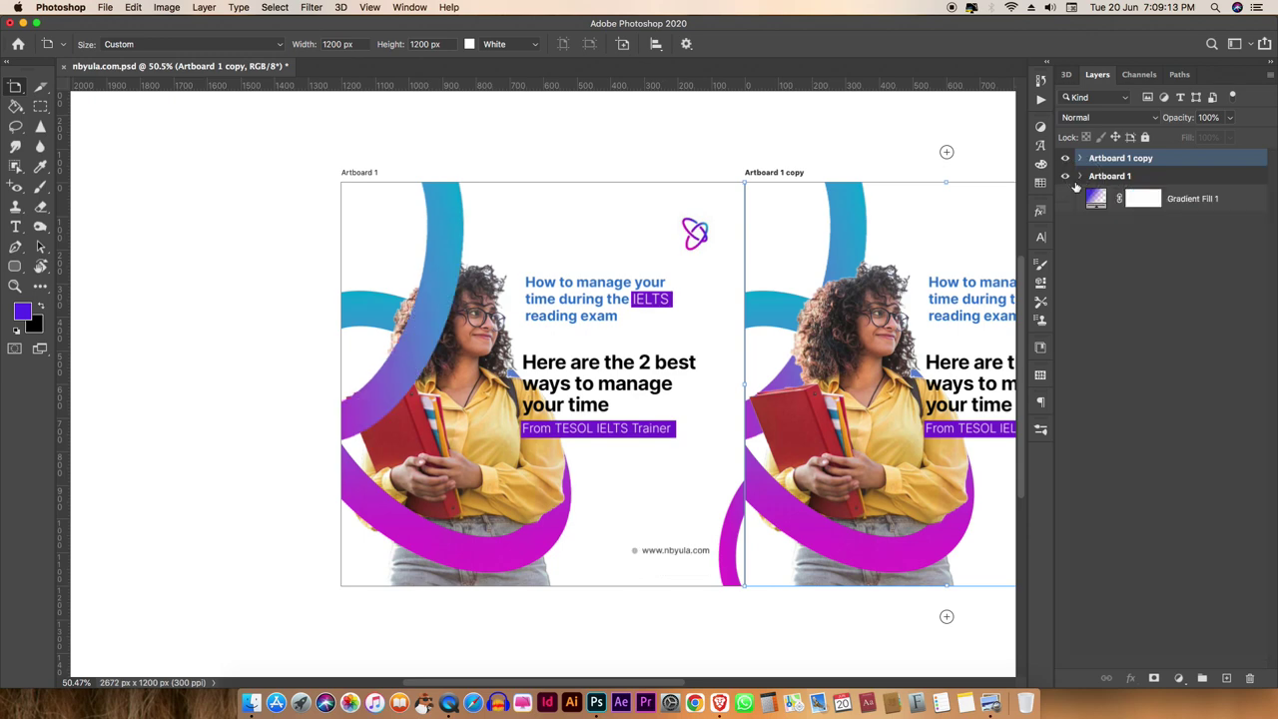
# Set the canvas surround colour to Default, return to the Move Tool and deselect the artboards
pyautogui.moveTo(819, 149); pyautogui.dragTo(638, 150)
pyautogui.rightClick(643, 141)
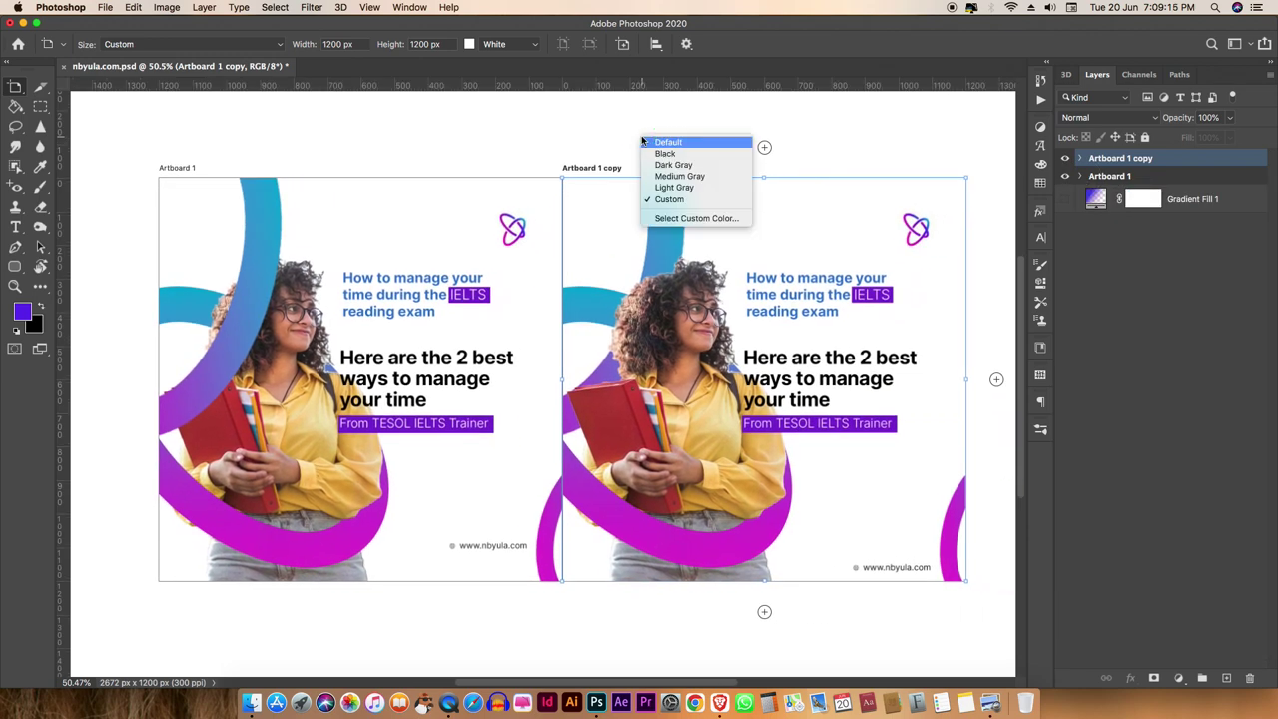
pyautogui.click(645, 141)
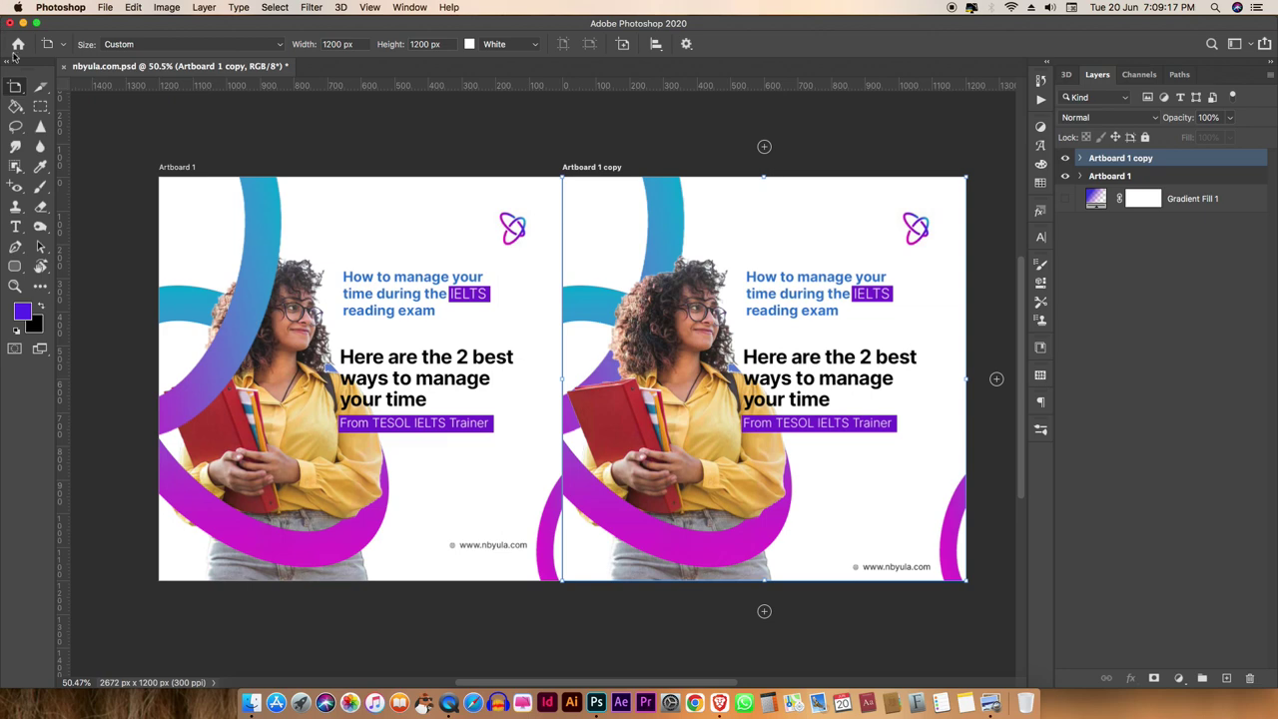
pyautogui.moveTo(16, 88); pyautogui.dragTo(80, 88)
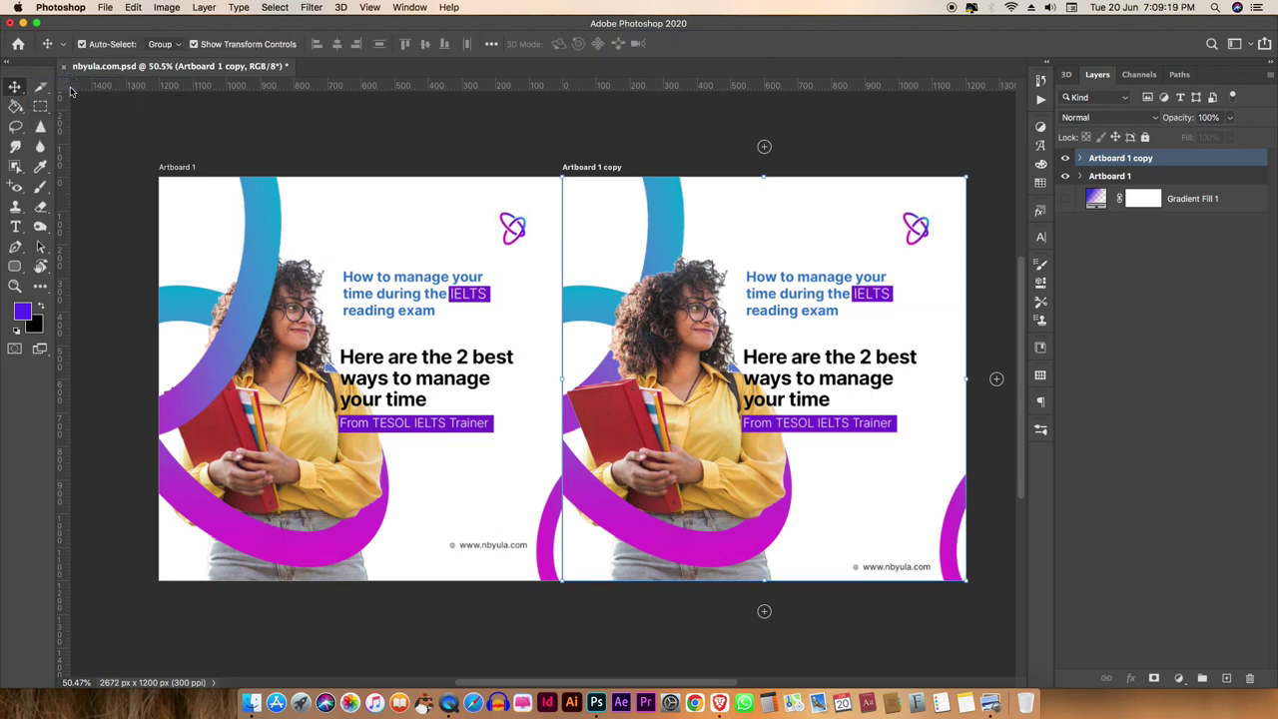
pyautogui.click(469, 130)
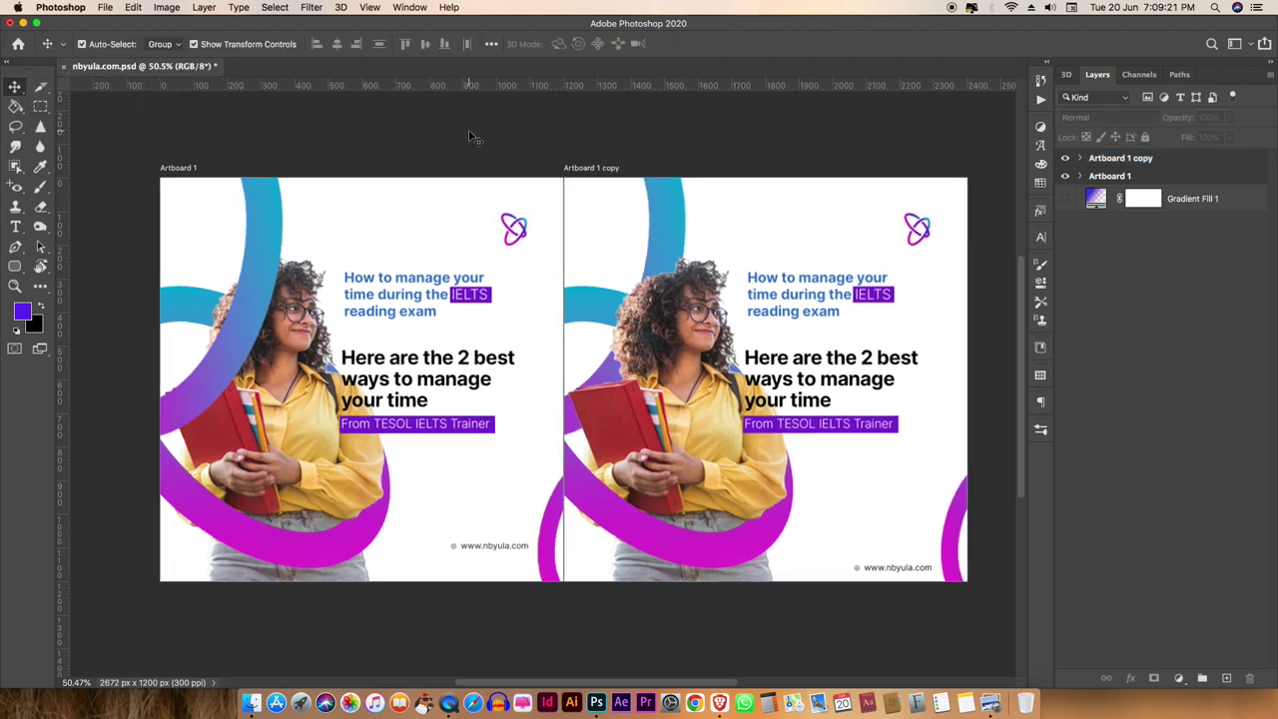
# Compare the shapes, photo, text and website address placement between Artboard 1 and its copy
pyautogui.scroll(1, 471, 135)
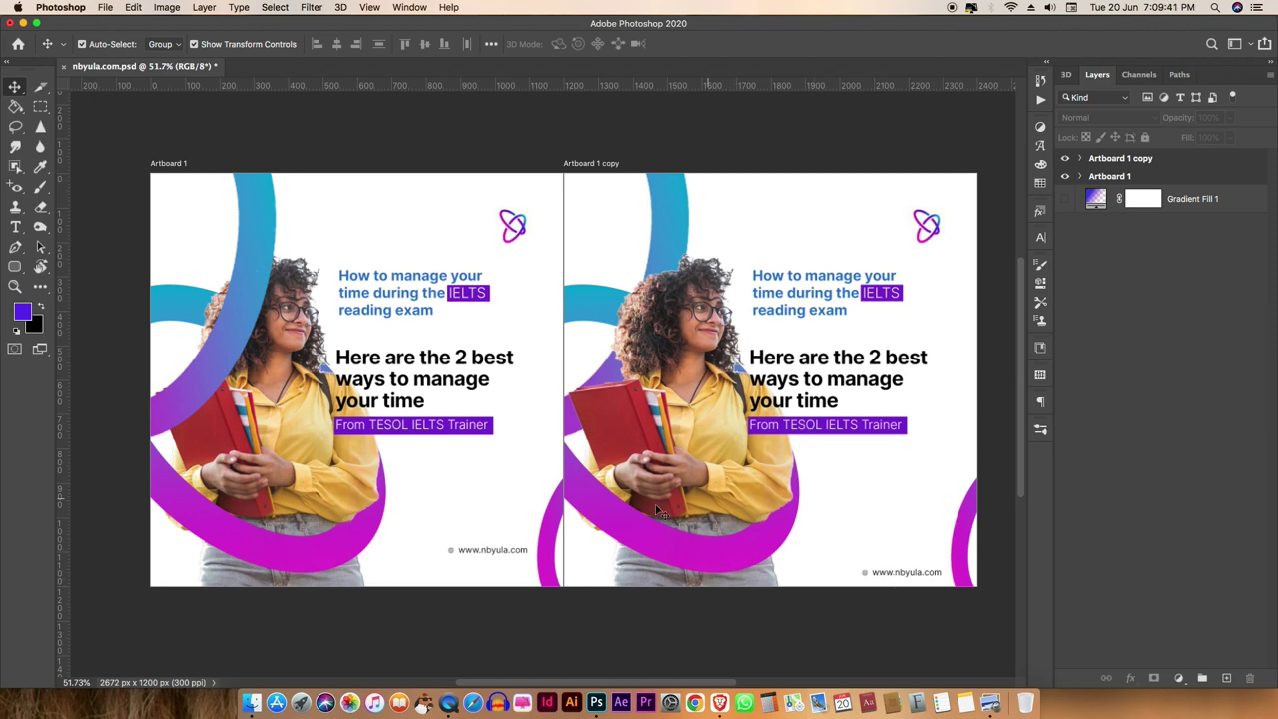
pyautogui.scroll(3, 761, 526)
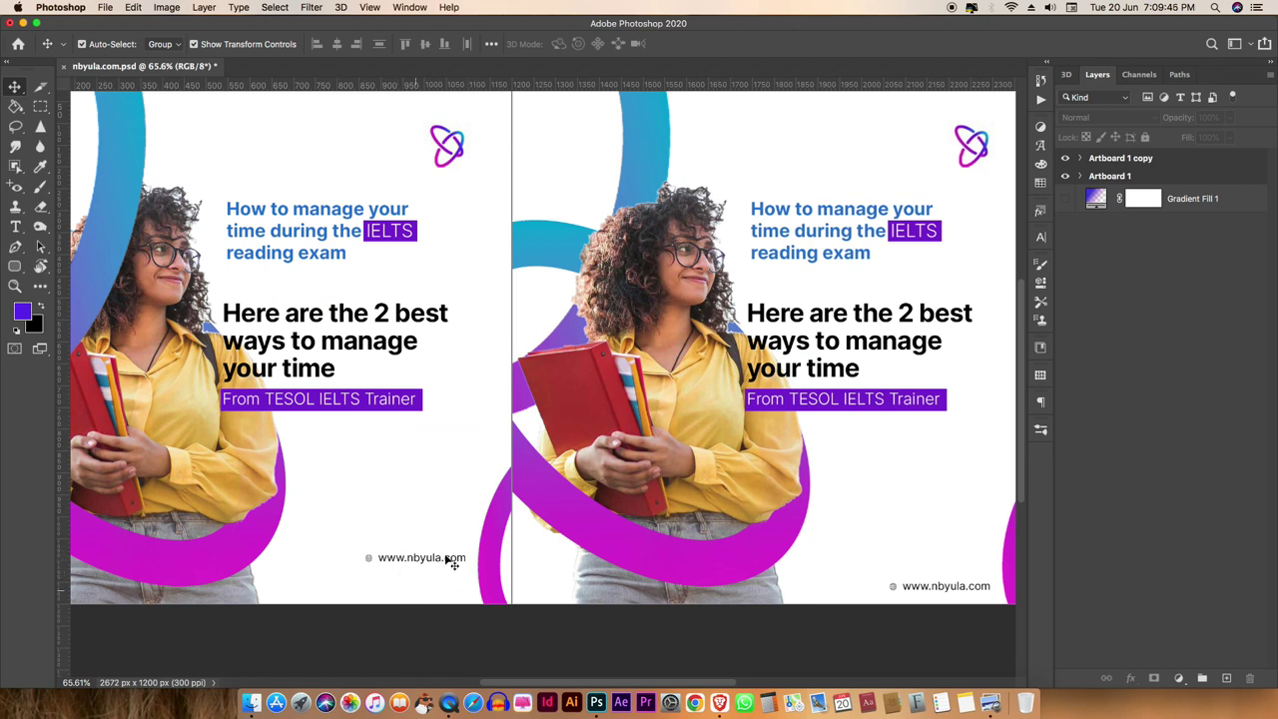
pyautogui.scroll(-2, 748, 605)
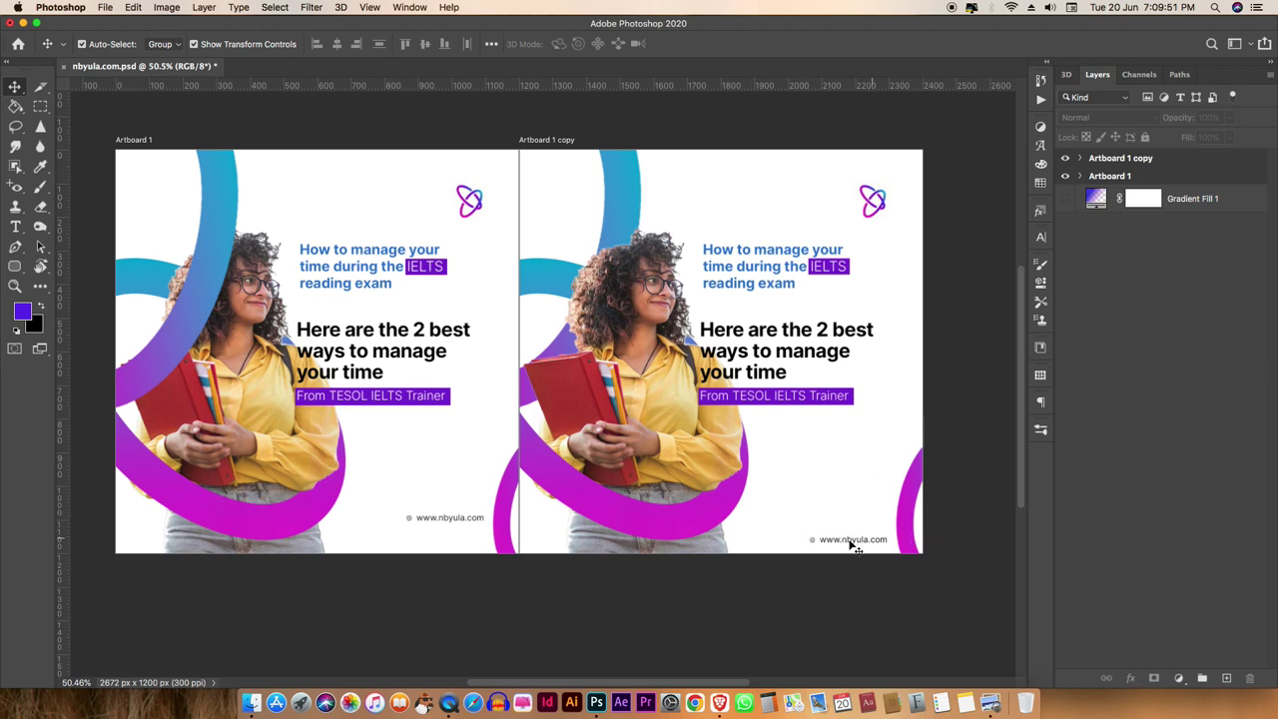
pyautogui.scroll(1, 704, 351)
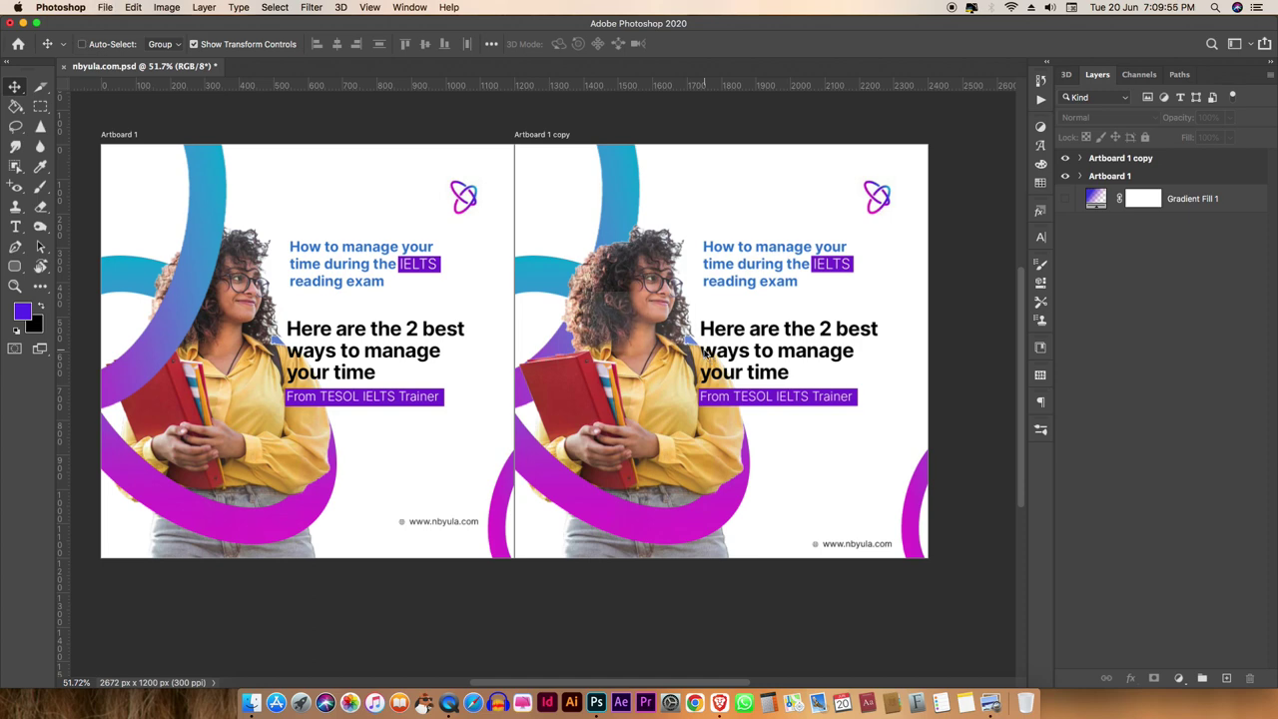
# Open nbyula design.jpg from the Nbyula.com folder and view the whole gradient version of the post
pyautogui.press('super+o')
pyautogui.click(304, 113)
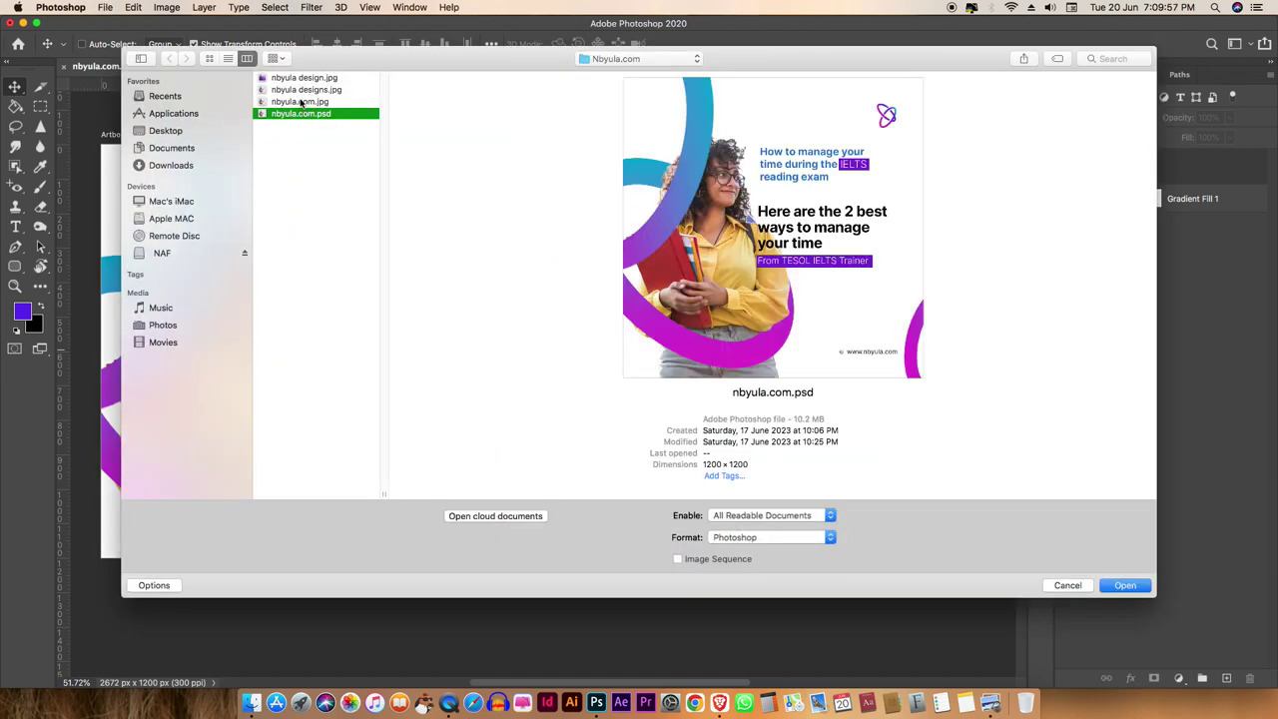
pyautogui.click(301, 102)
pyautogui.click(298, 79)
pyautogui.click(1109, 586)
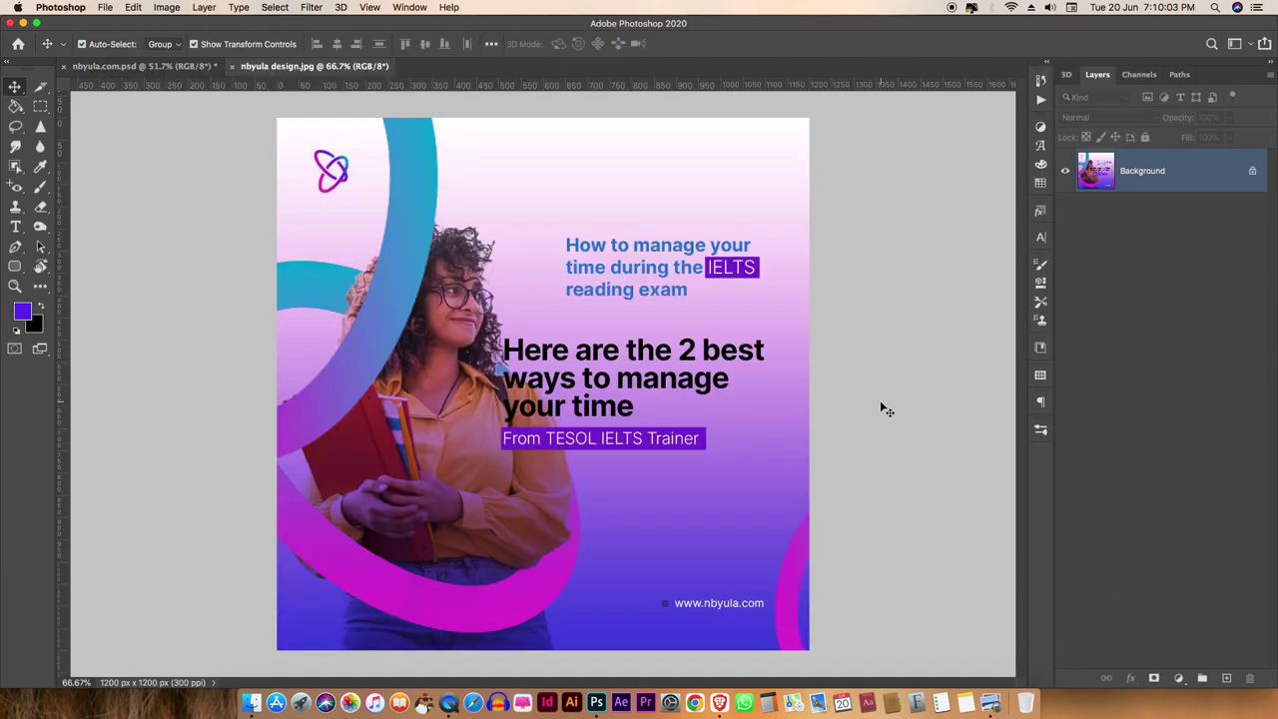
pyautogui.scroll(2, 467, 406)
pyautogui.scroll(-4, 467, 405)
pyautogui.scroll(-1, 467, 406)
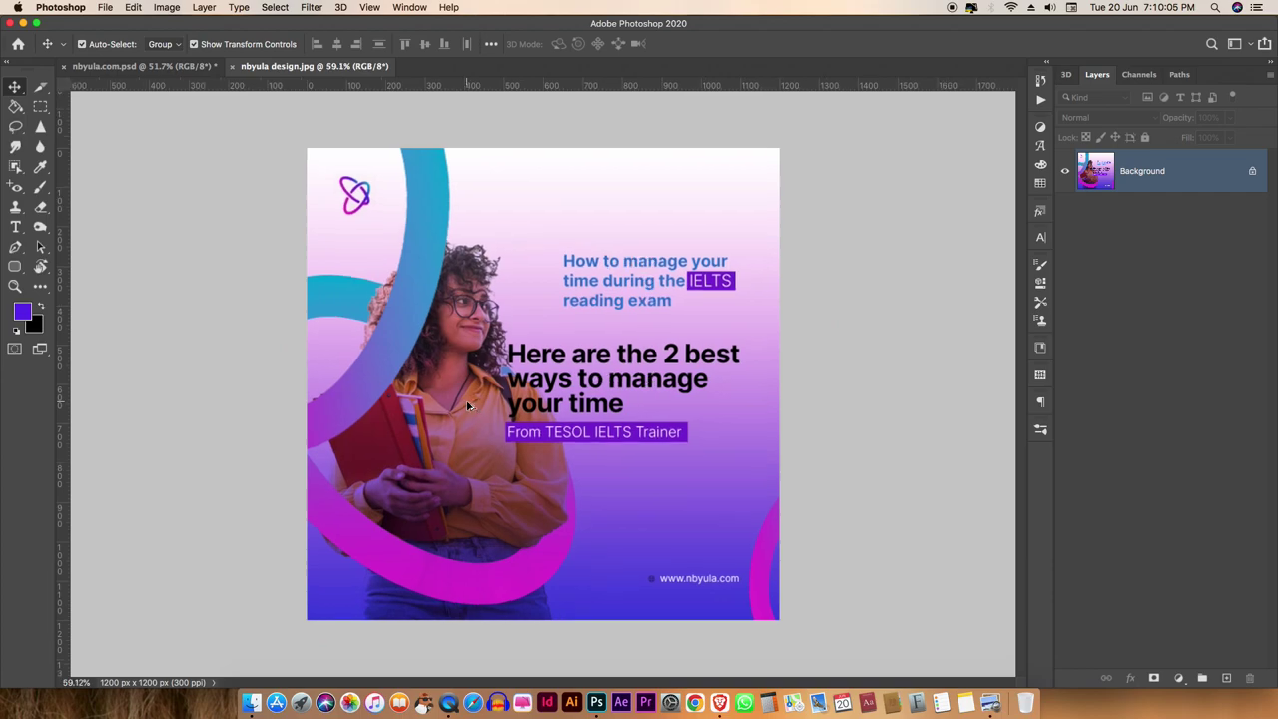
# Switch to Nbyula_Brandbook_V2.pdf in Preview and open the brand colour guidelines on page 15
pyautogui.click(987, 700)
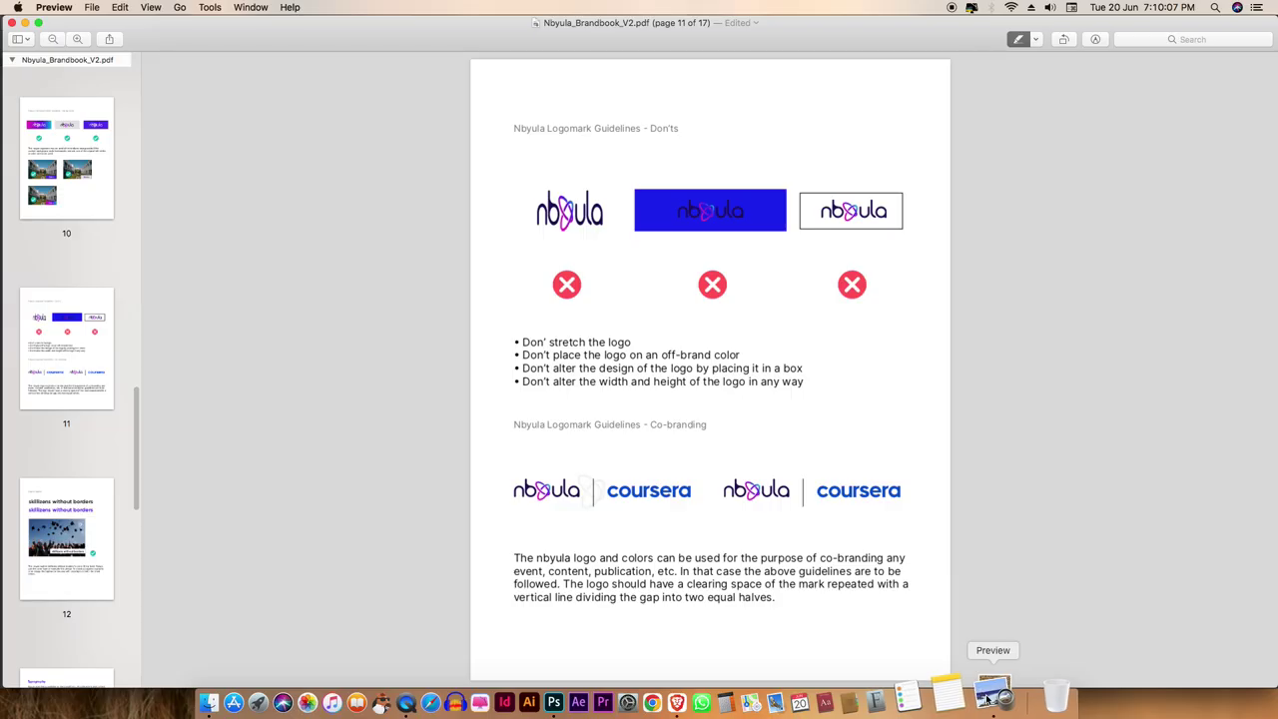
pyautogui.scroll(-10, 70, 499)
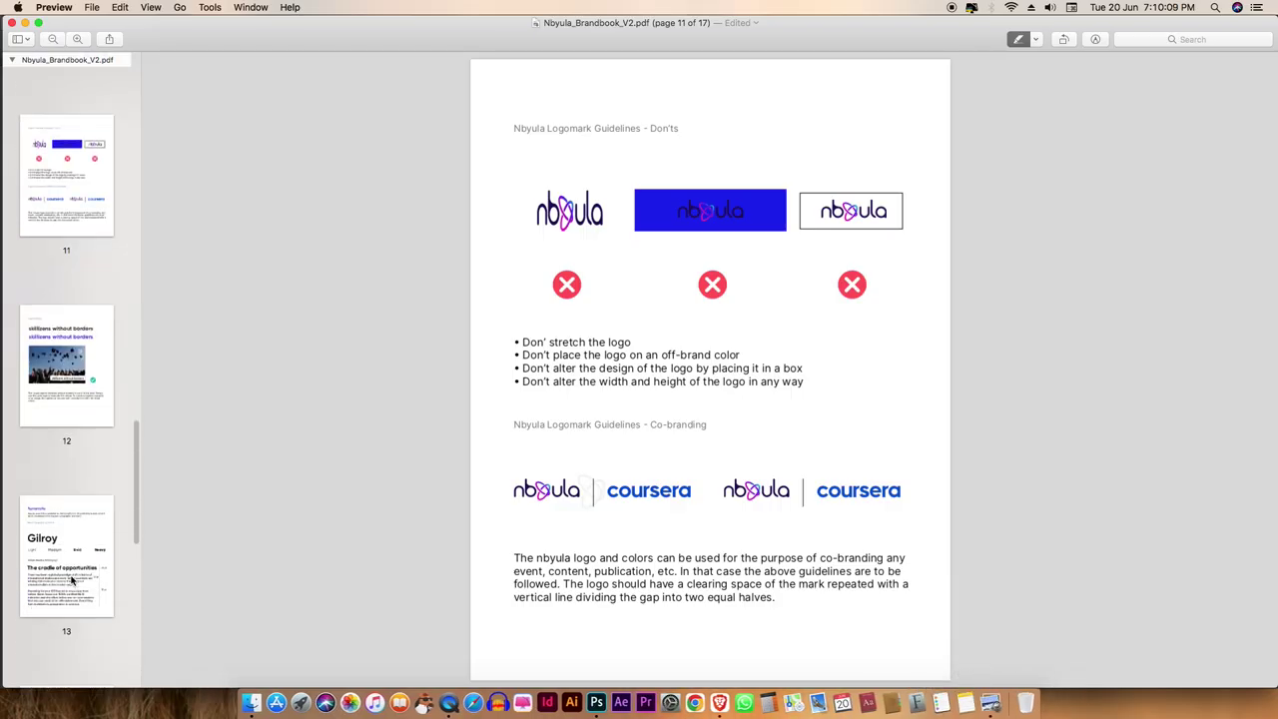
pyautogui.scroll(-3, 71, 579)
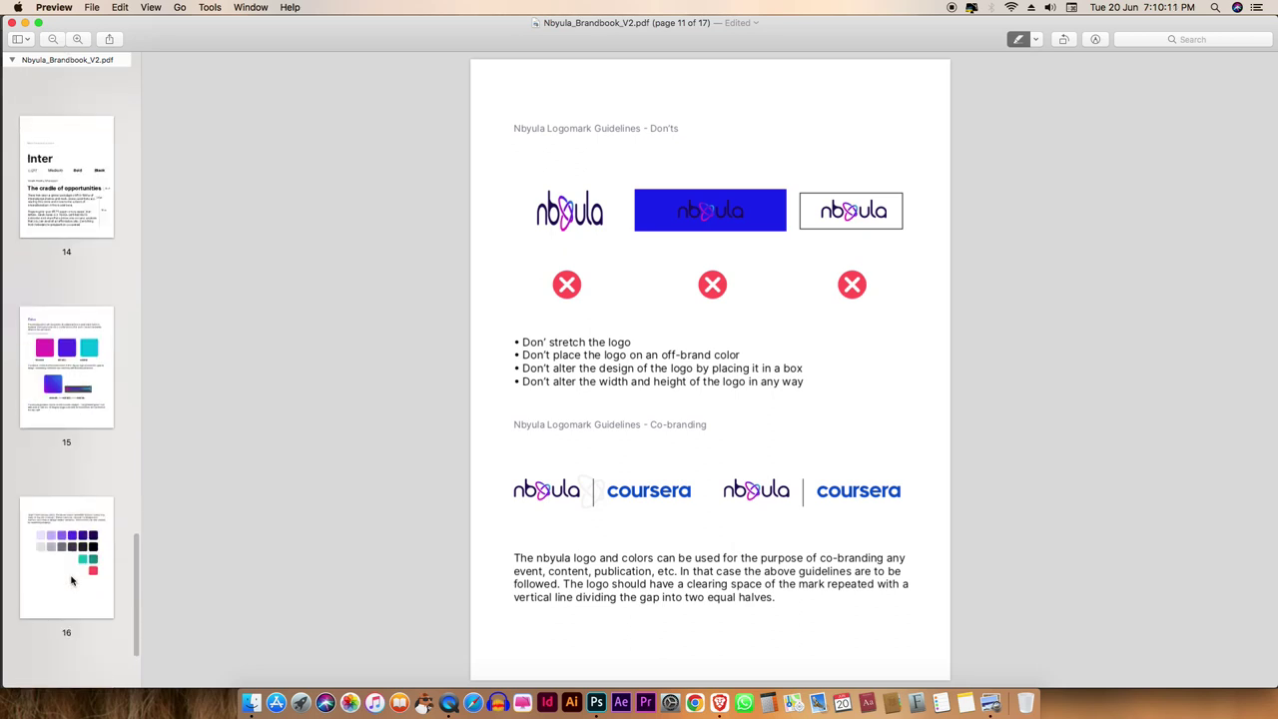
pyautogui.click(80, 377)
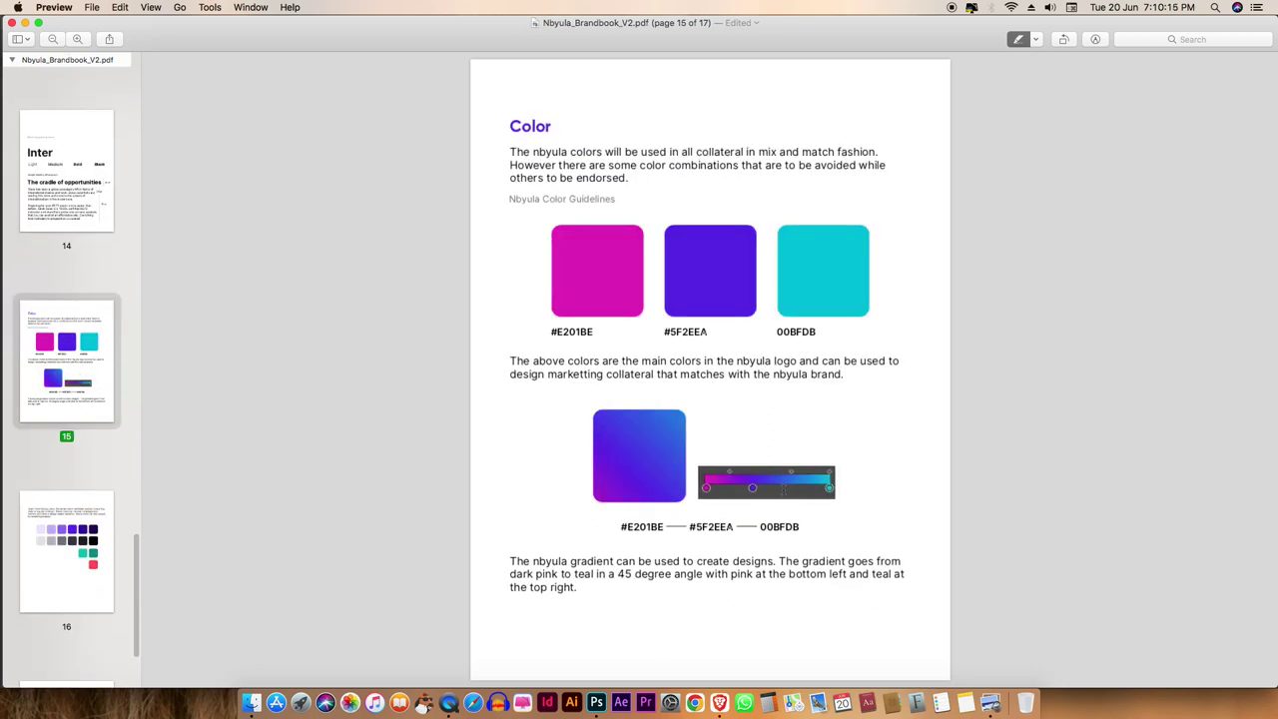
# Review the logo guideline pages 11, 10 and 9 of the brand book
pyautogui.scroll(8, 95, 524)
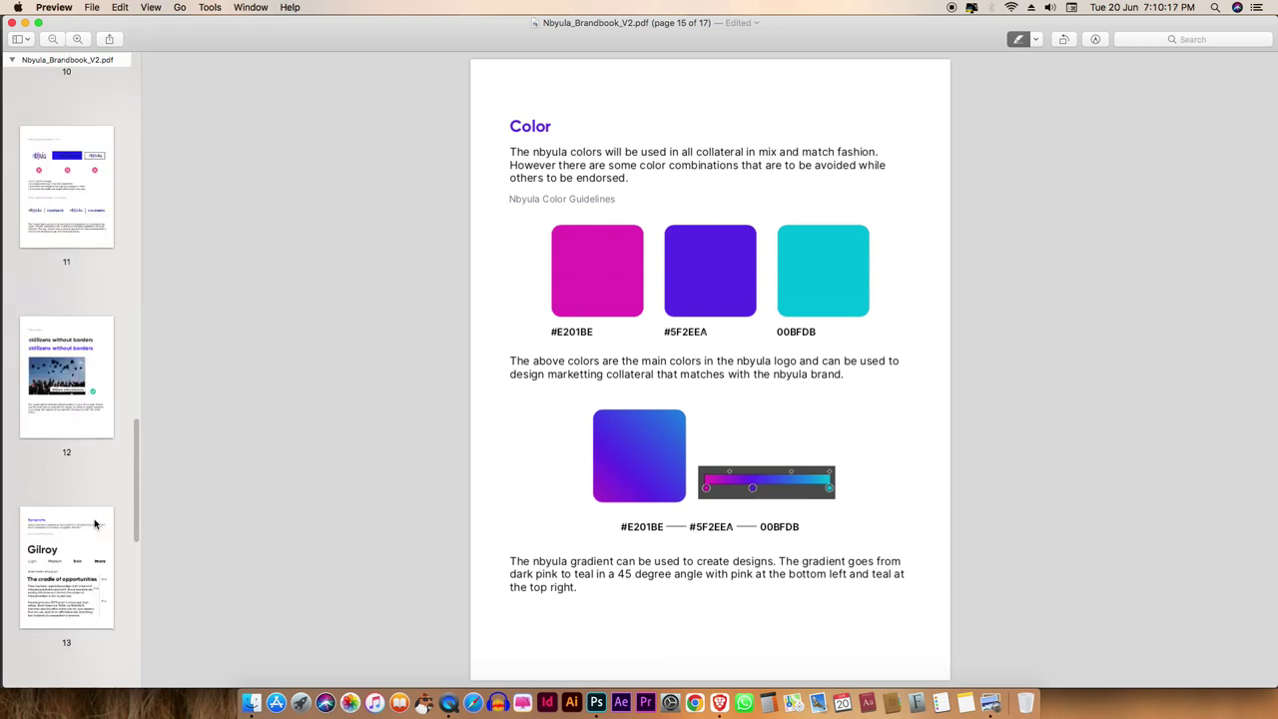
pyautogui.scroll(4, 95, 524)
pyautogui.click(80, 465)
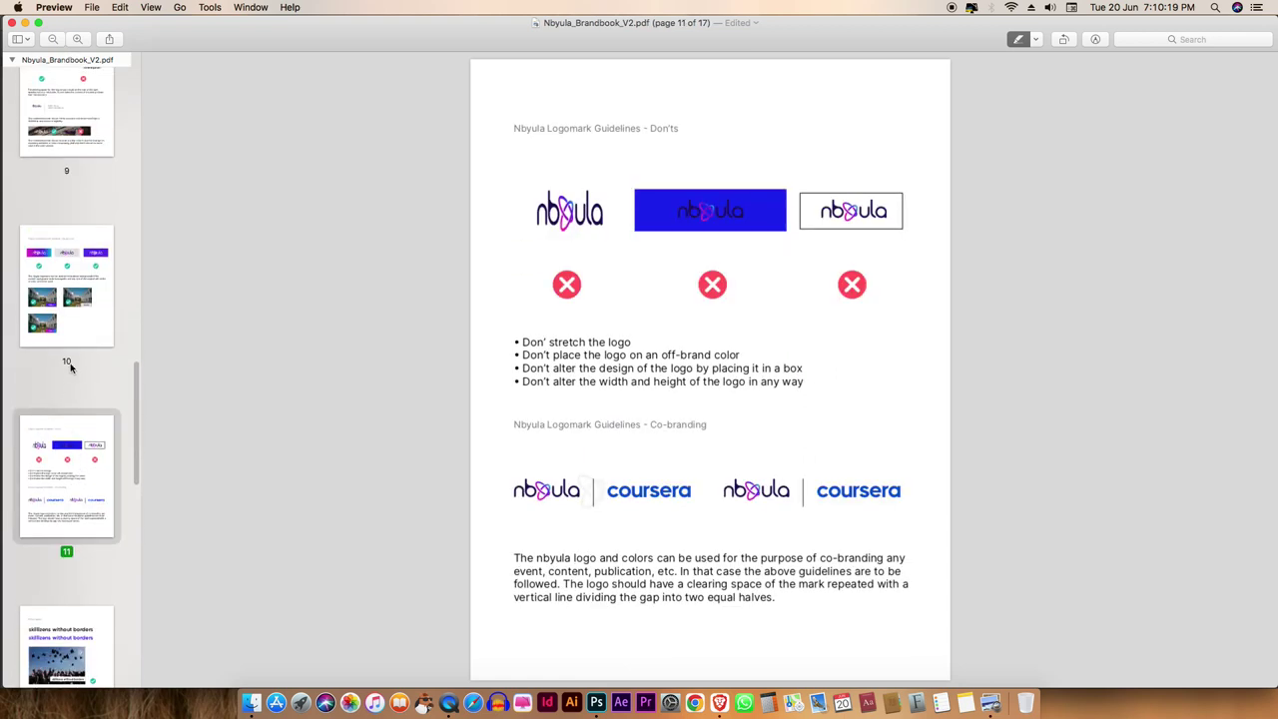
pyautogui.click(65, 331)
pyautogui.scroll(5, 64, 329)
pyautogui.click(64, 329)
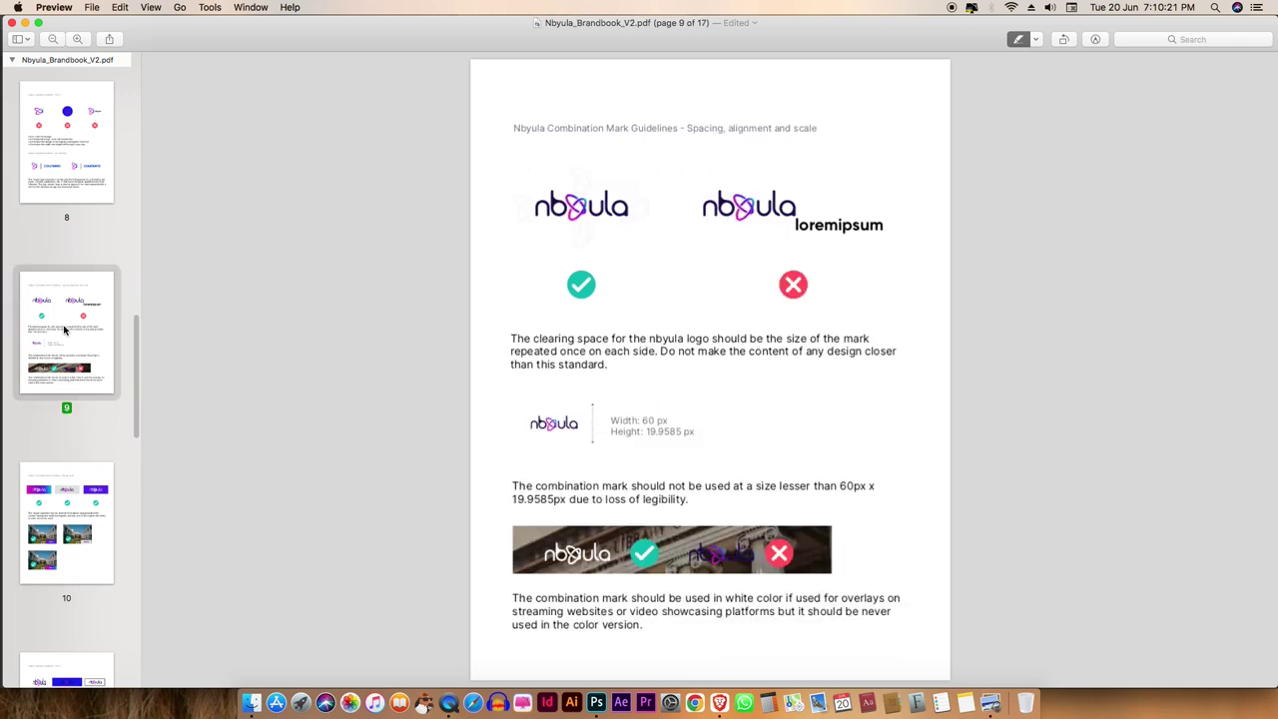
# Open page 17 of the brand book to examine the allowed and disallowed text colour combinations
pyautogui.scroll(8, 64, 329)
pyautogui.scroll(-20, 64, 329)
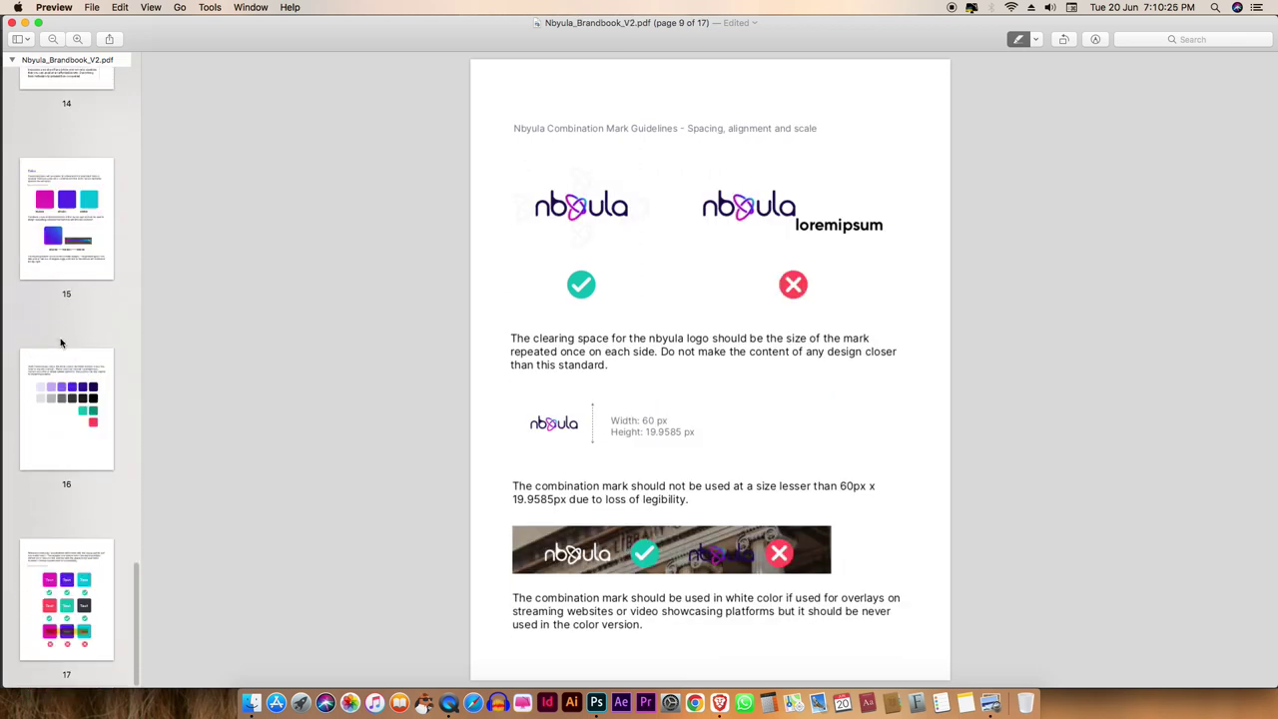
pyautogui.click(72, 596)
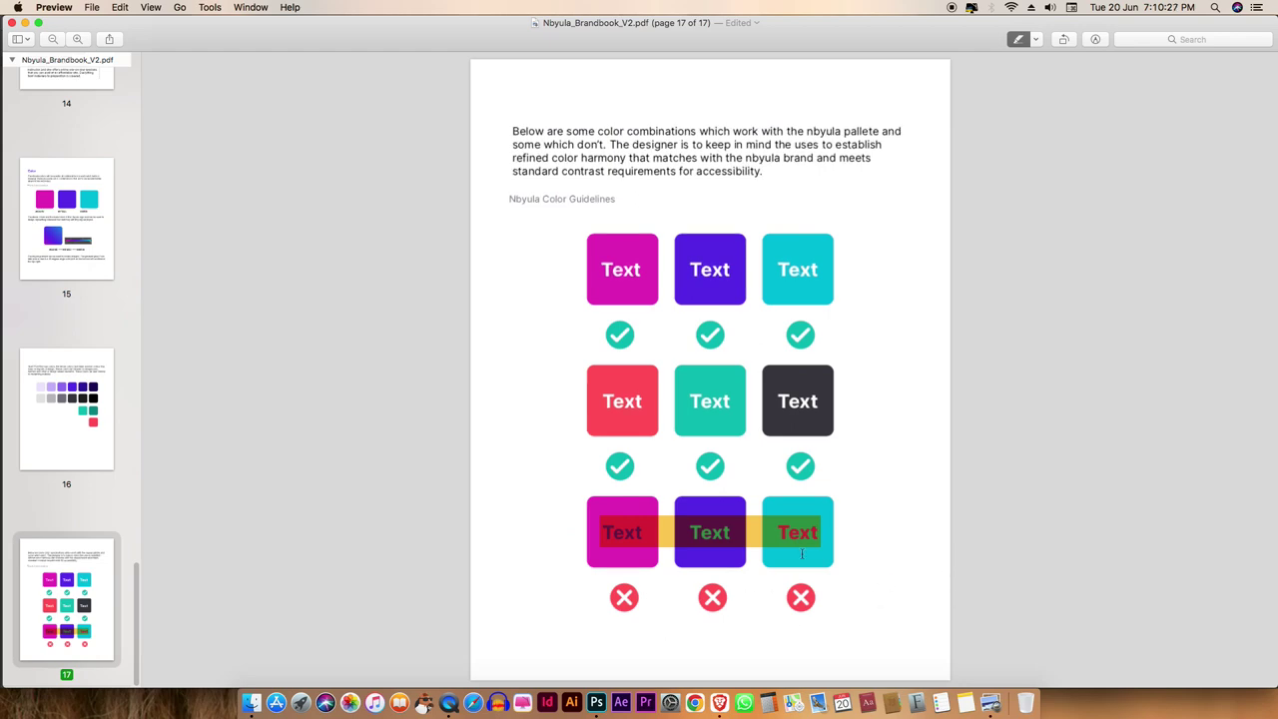
# Minimise the brand book and return to nbyula design.jpg in Photoshop to examine its text and gradient
pyautogui.click(24, 23)
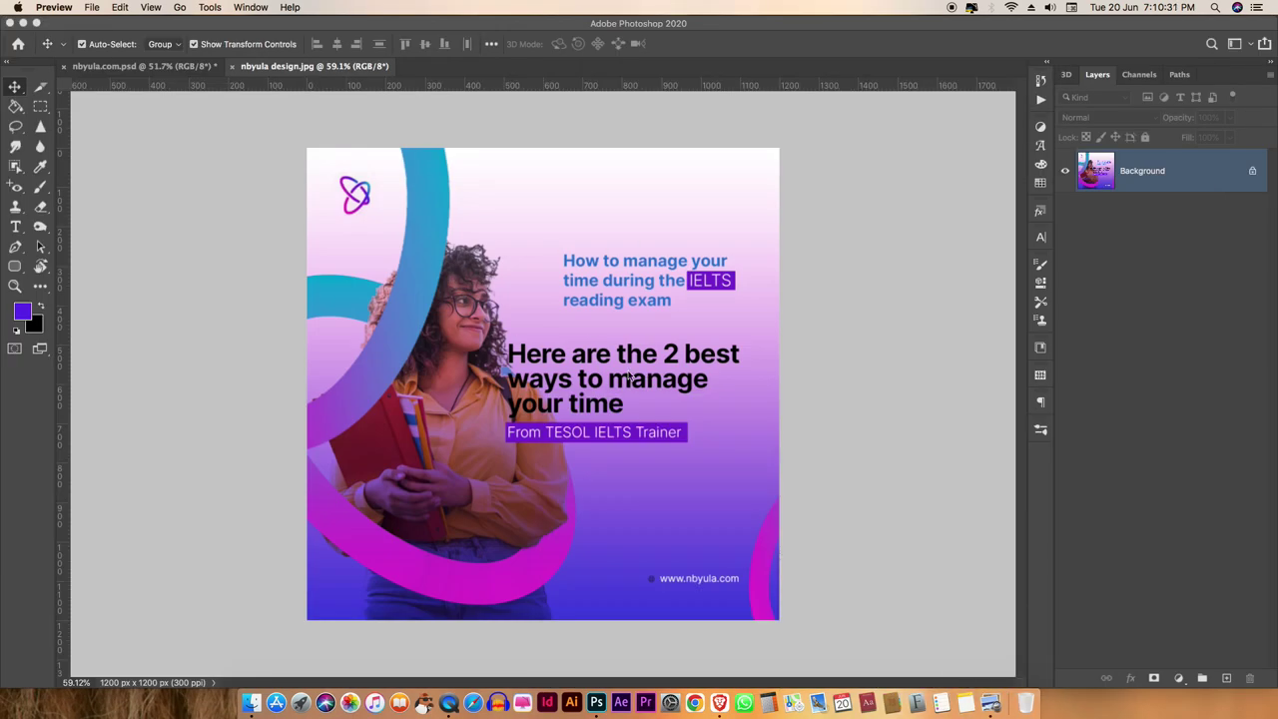
pyautogui.click(613, 278)
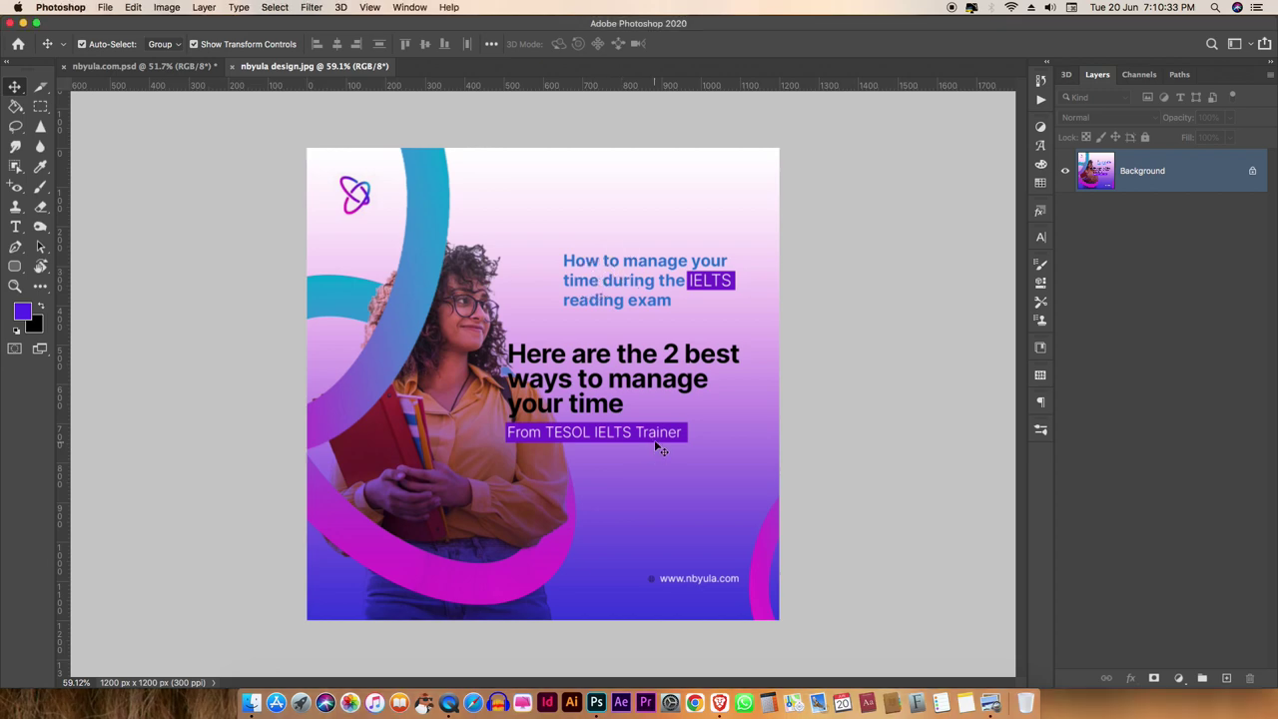
pyautogui.scroll(-1, 607, 451)
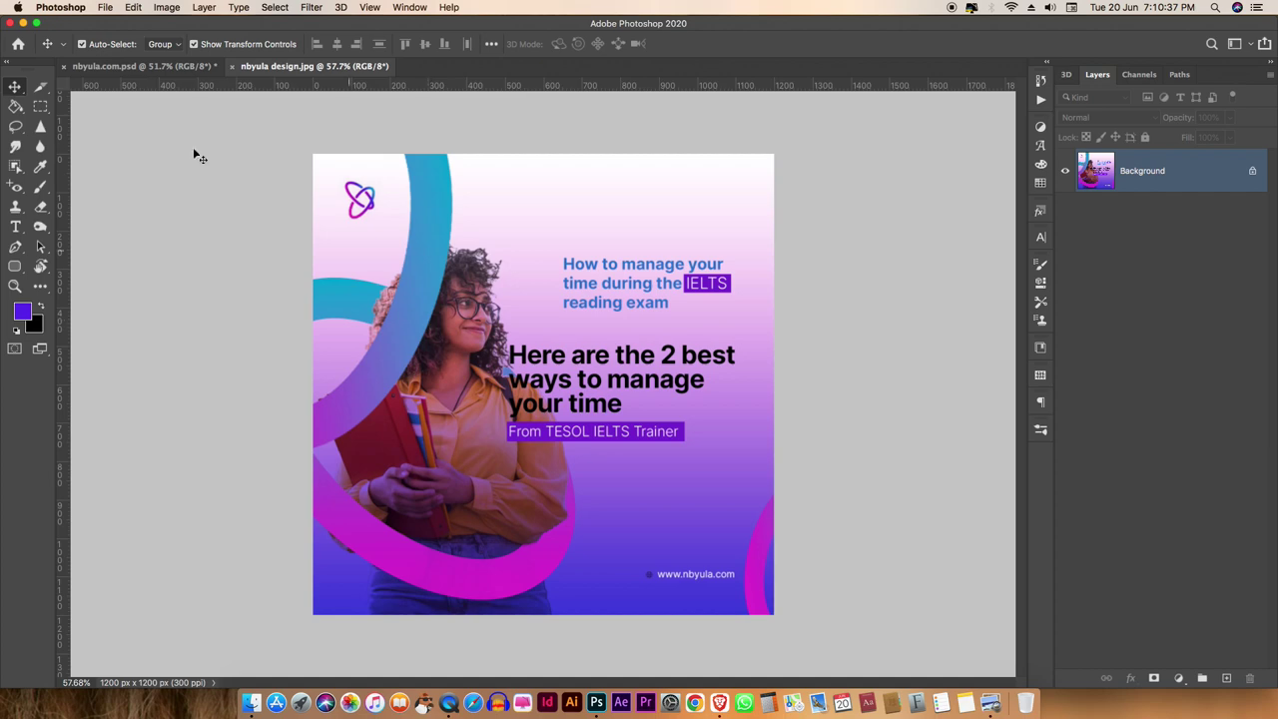
# Minimise the main Photoshop window, then close the floating nbyula.com.jpg window and the Finder window
pyautogui.click(23, 25)
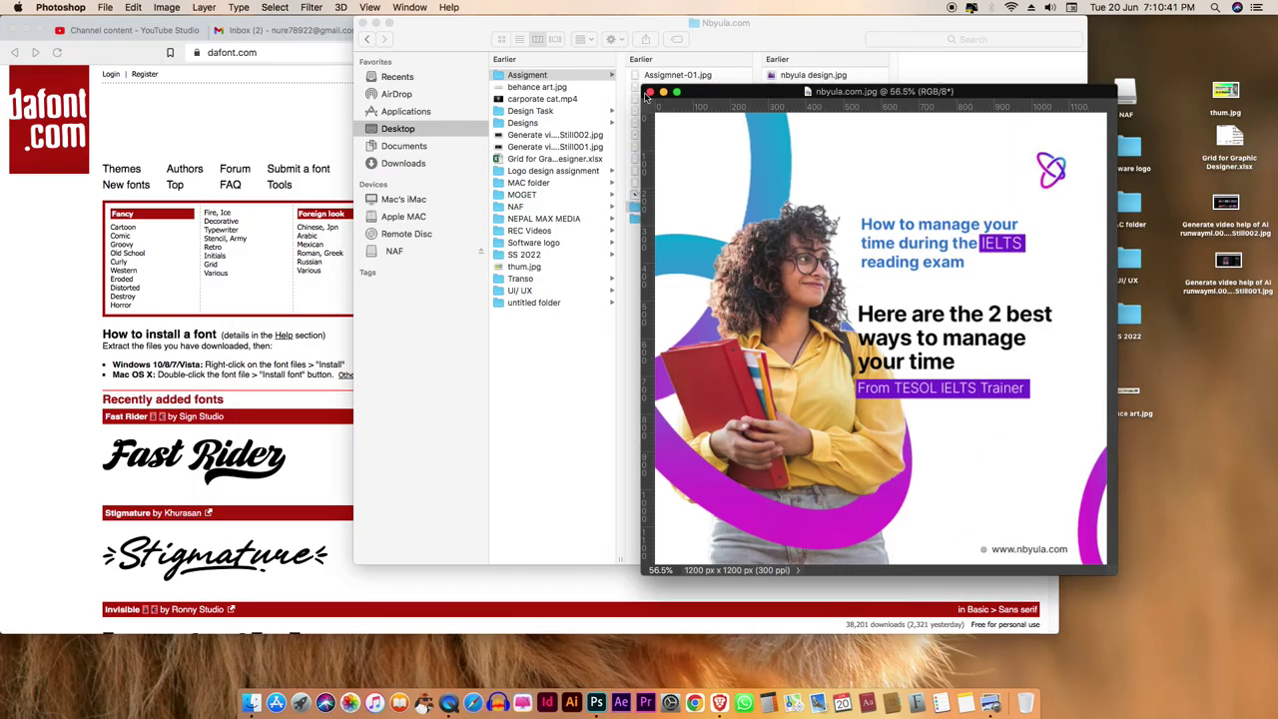
pyautogui.click(649, 92)
pyautogui.click(362, 22)
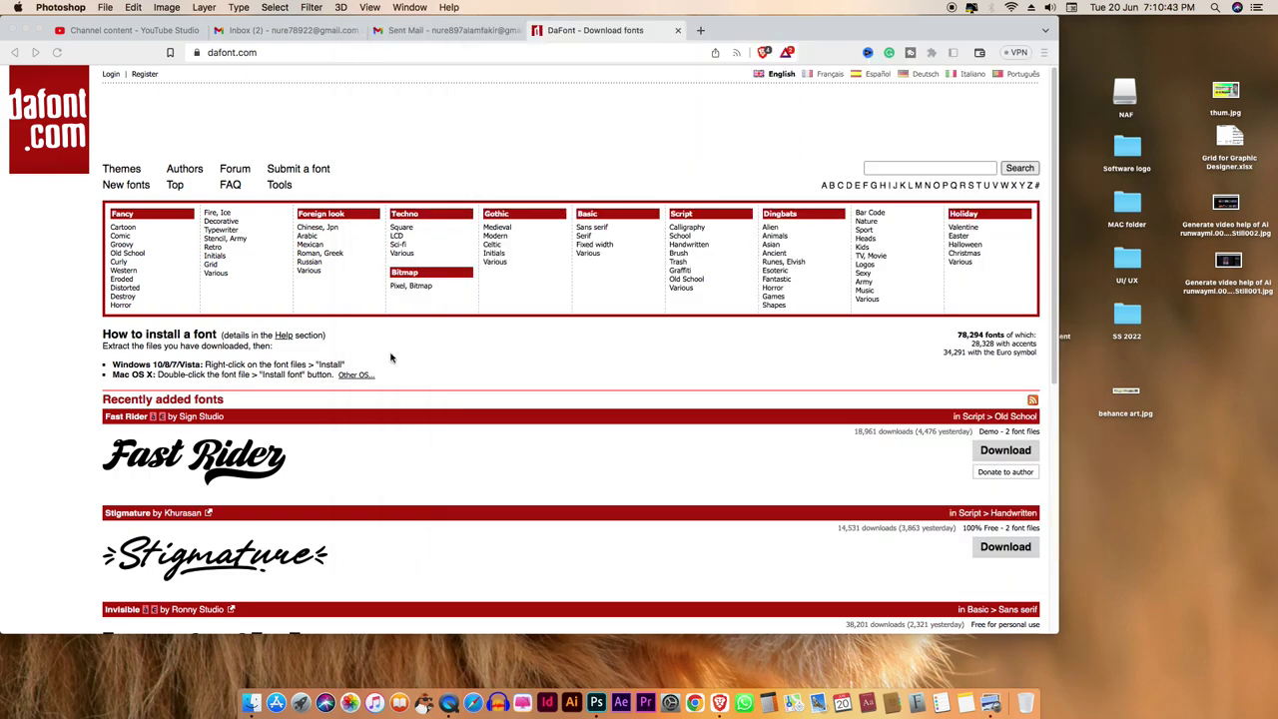
# Look over the recently added fonts on DaFont and clear the browser window away to show the desktop
pyautogui.scroll(-3, 414, 387)
pyautogui.scroll(-5, 413, 387)
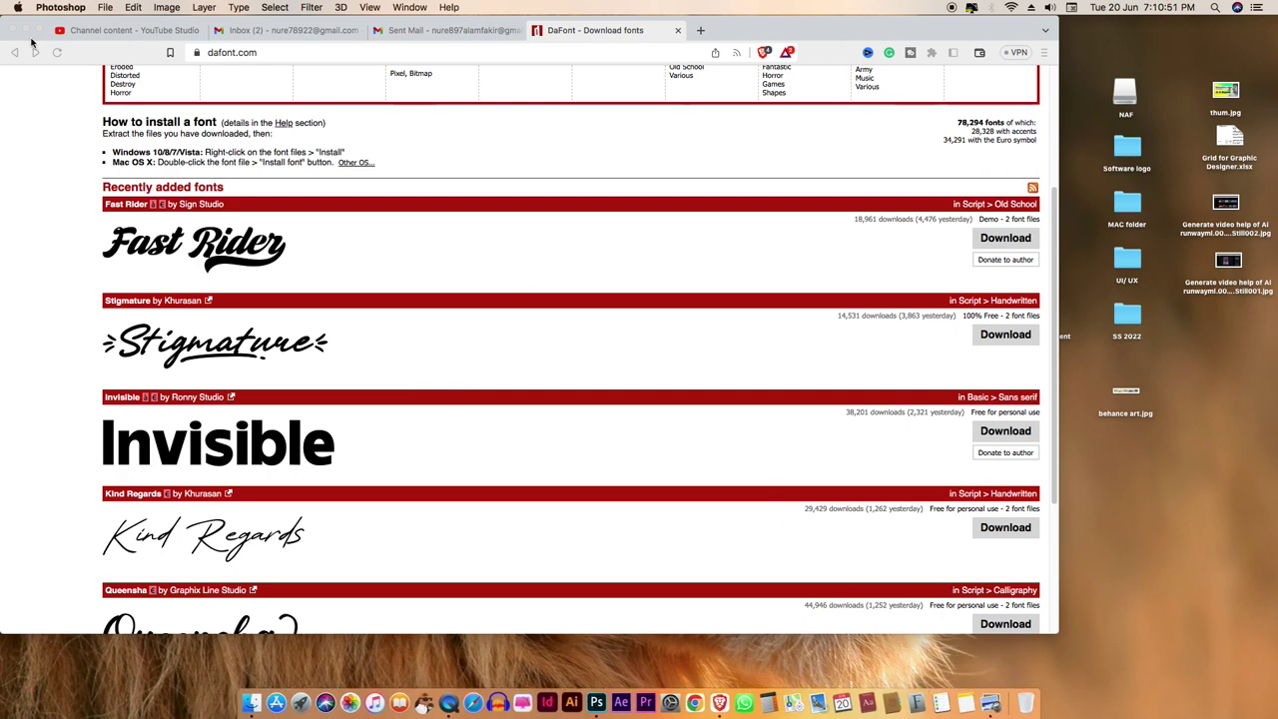
pyautogui.press('F11')
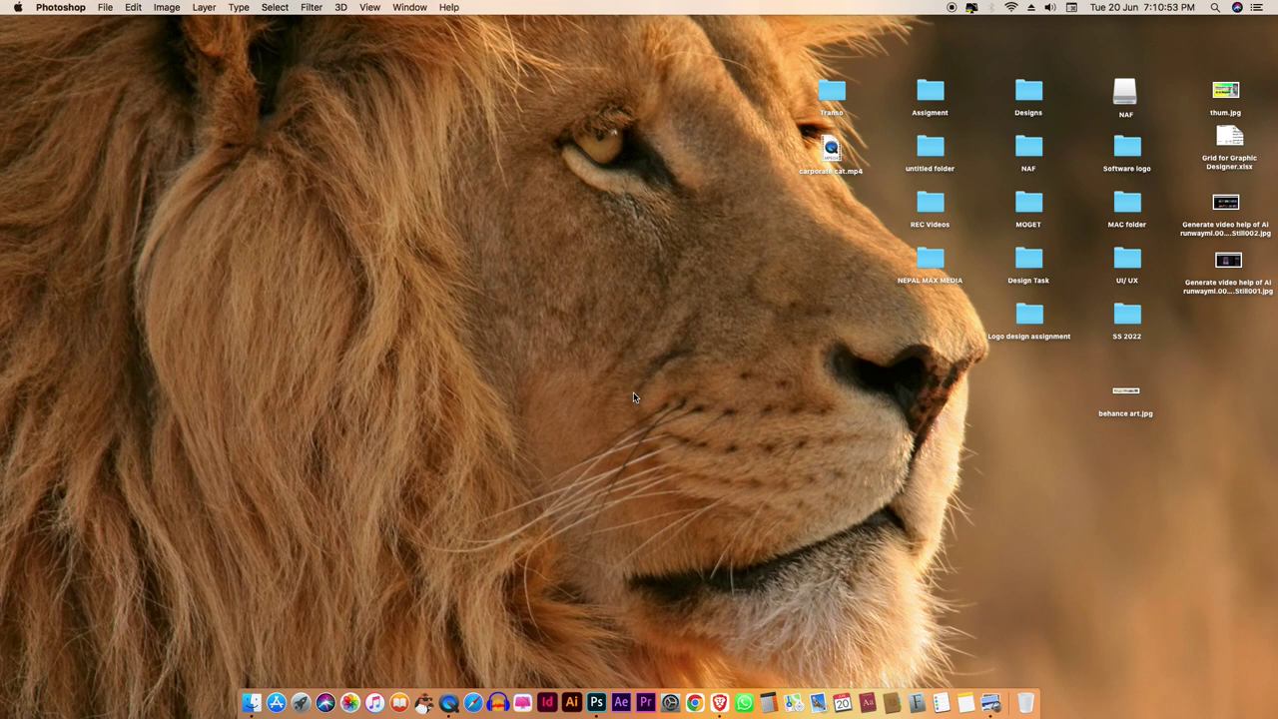